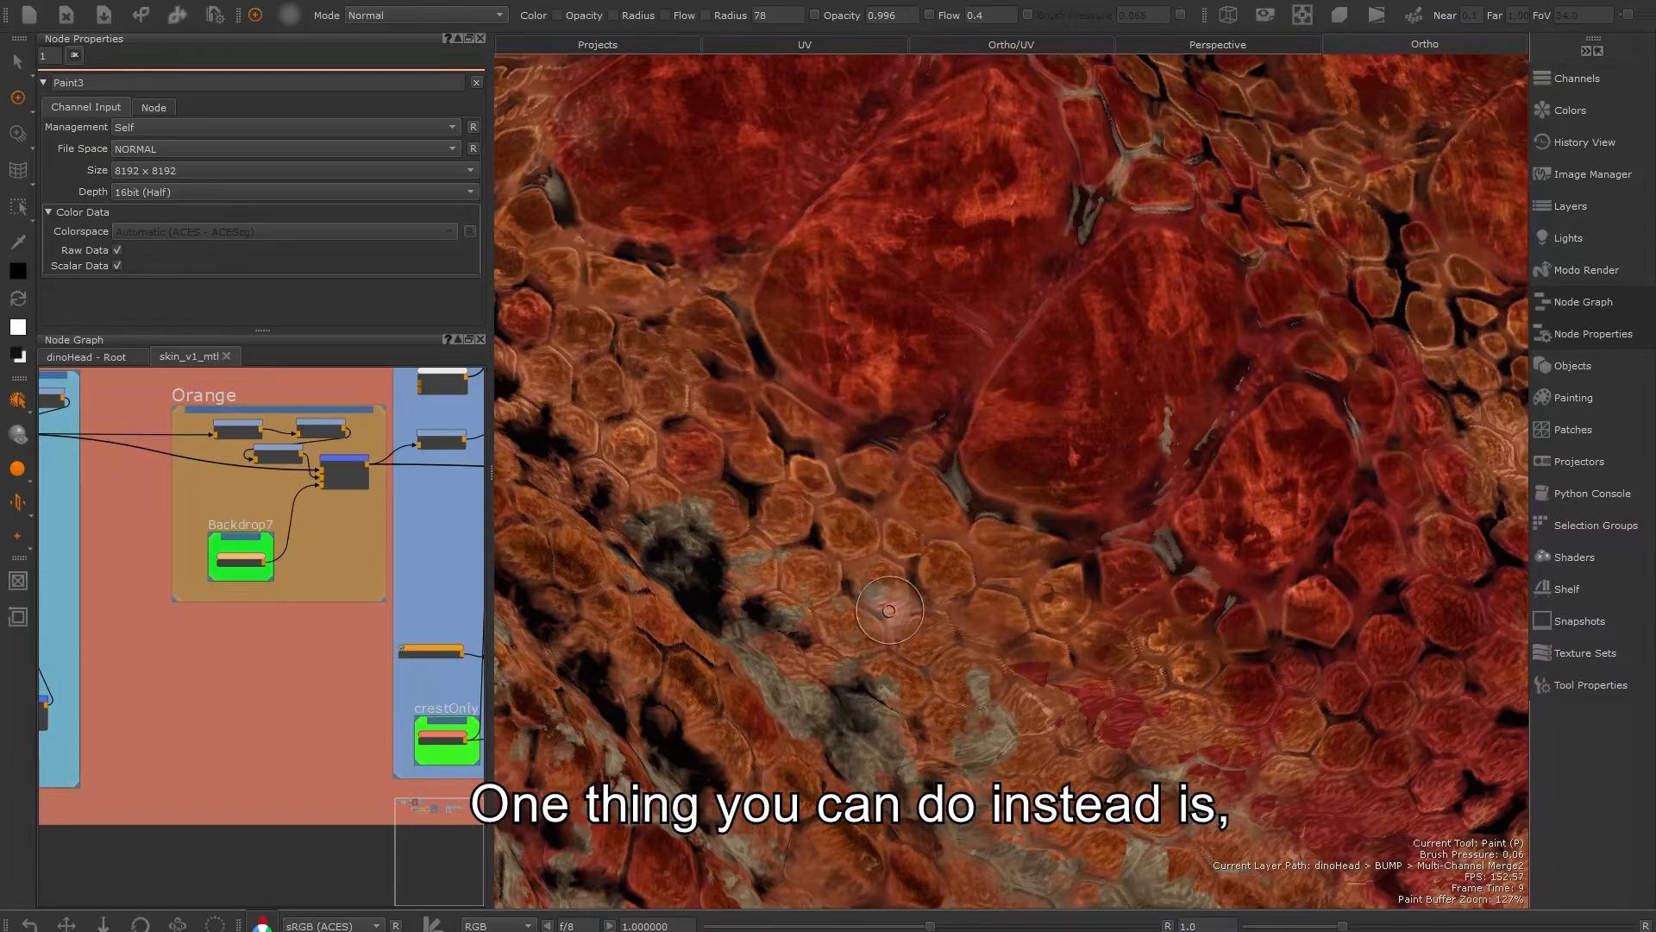
Step: Paint isolated small scales red below the large red scales, leaving orange gaps of different widths between them
left_click_drag(813, 482, 804, 480)
left_click_drag(809, 480, 801, 471)
left_click_drag(939, 583, 942, 565)
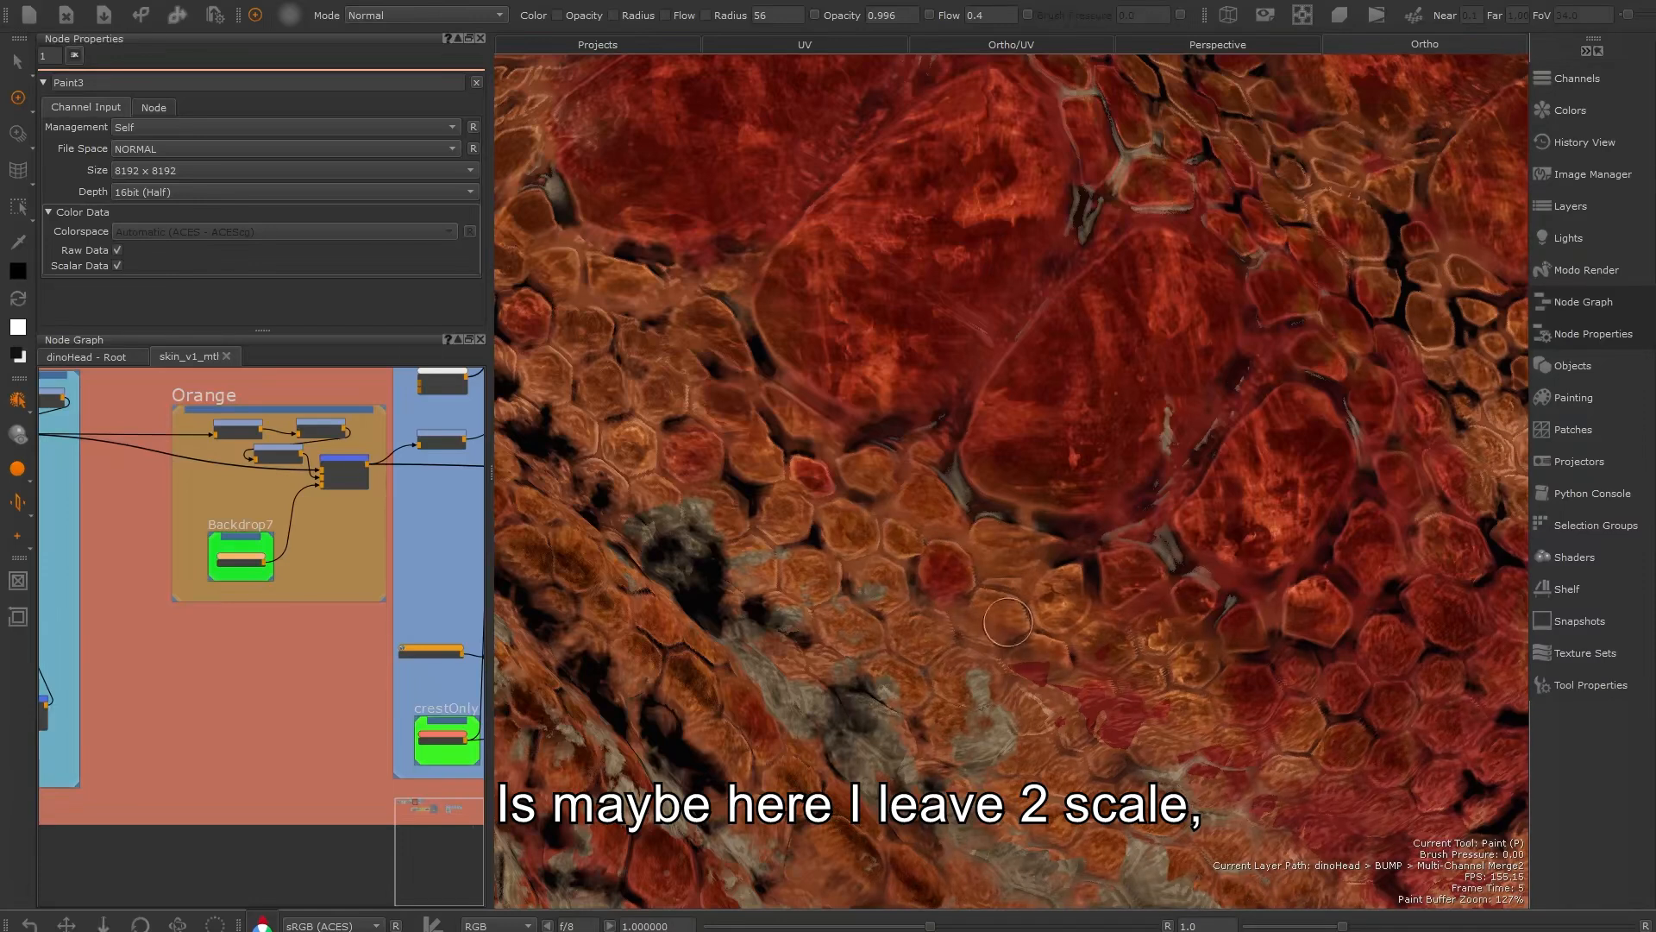
left_click_drag(1027, 636, 1043, 672)
key("ctrl+z")
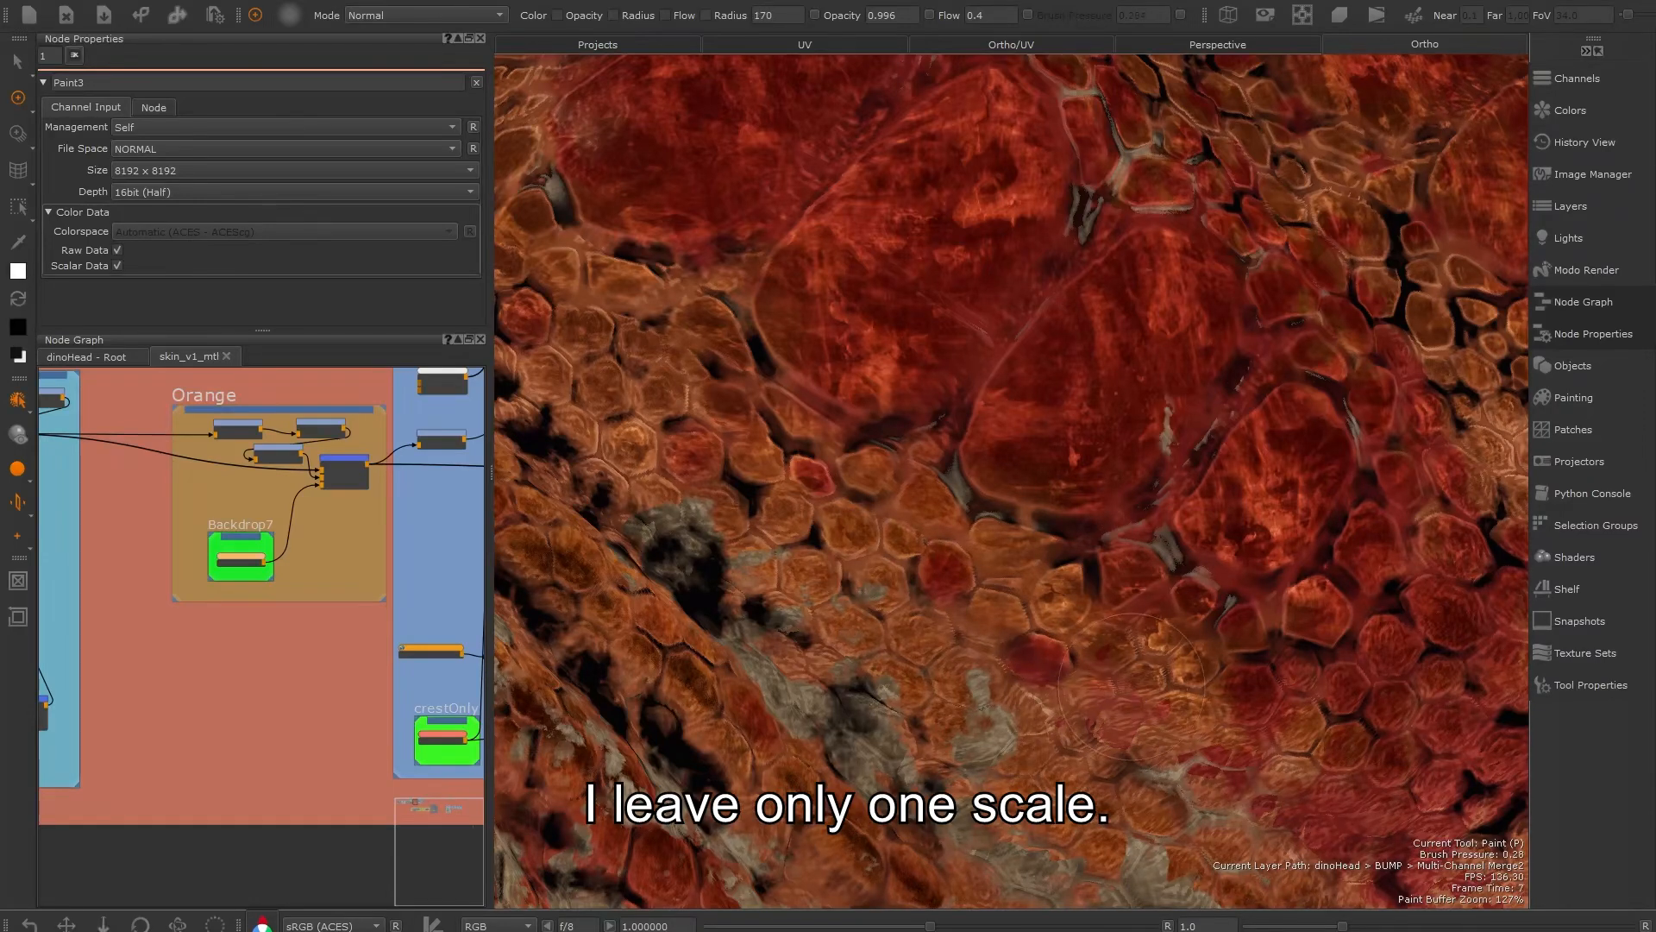
left_click_drag(841, 516, 811, 516)
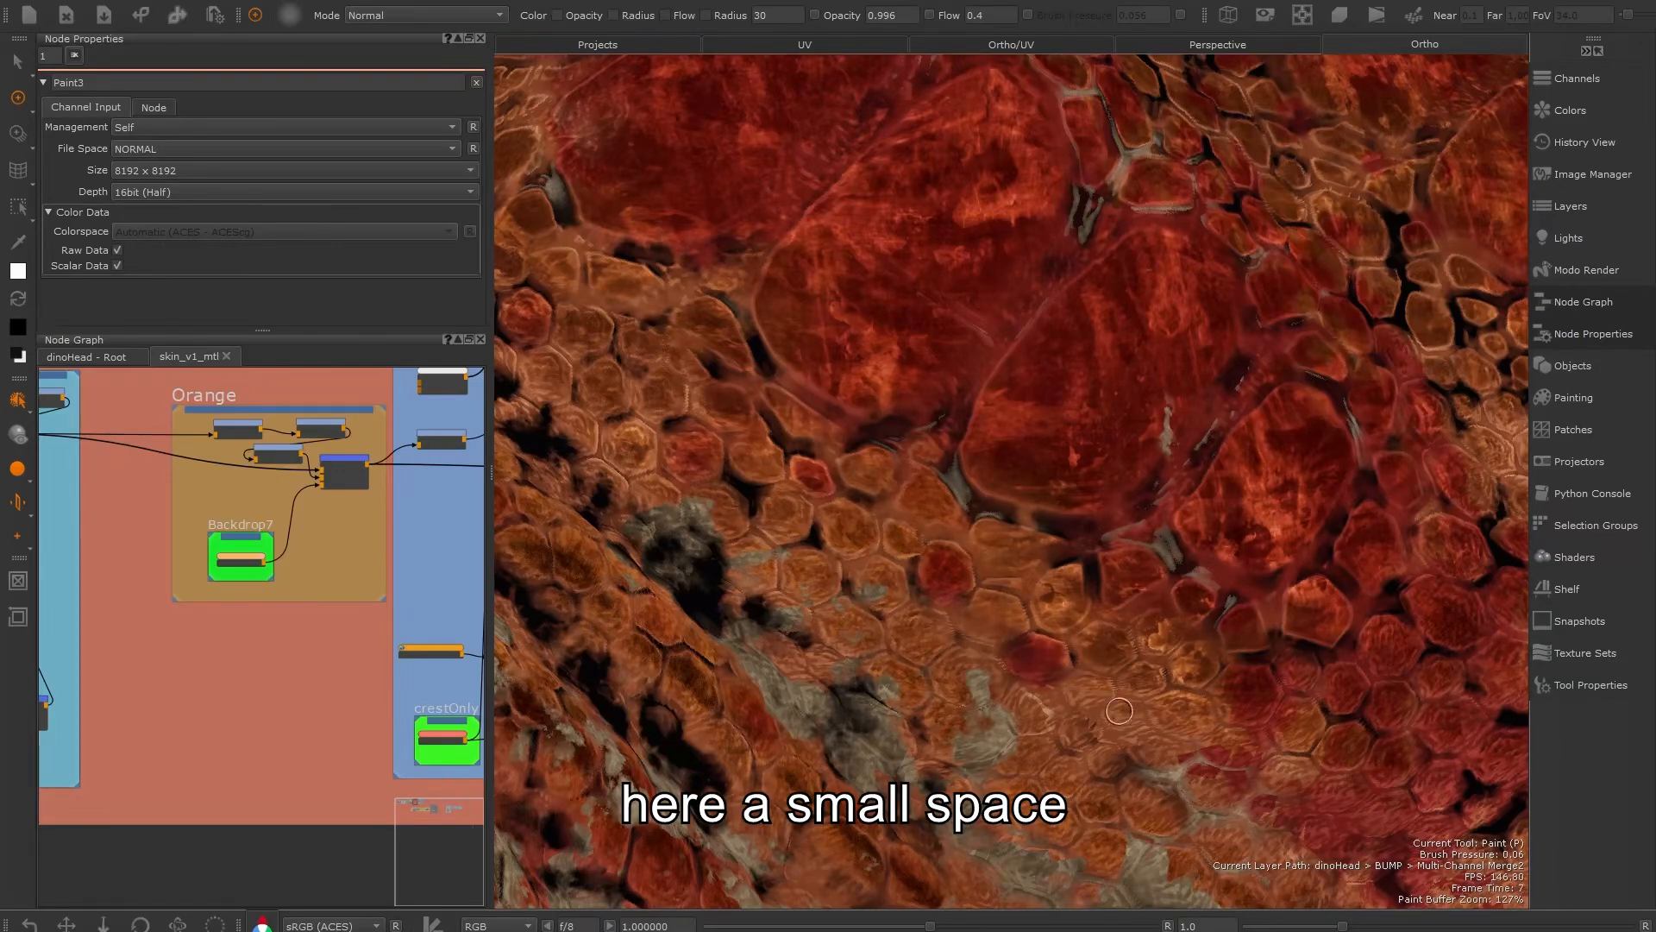
left_click_drag(1127, 713, 1220, 780)
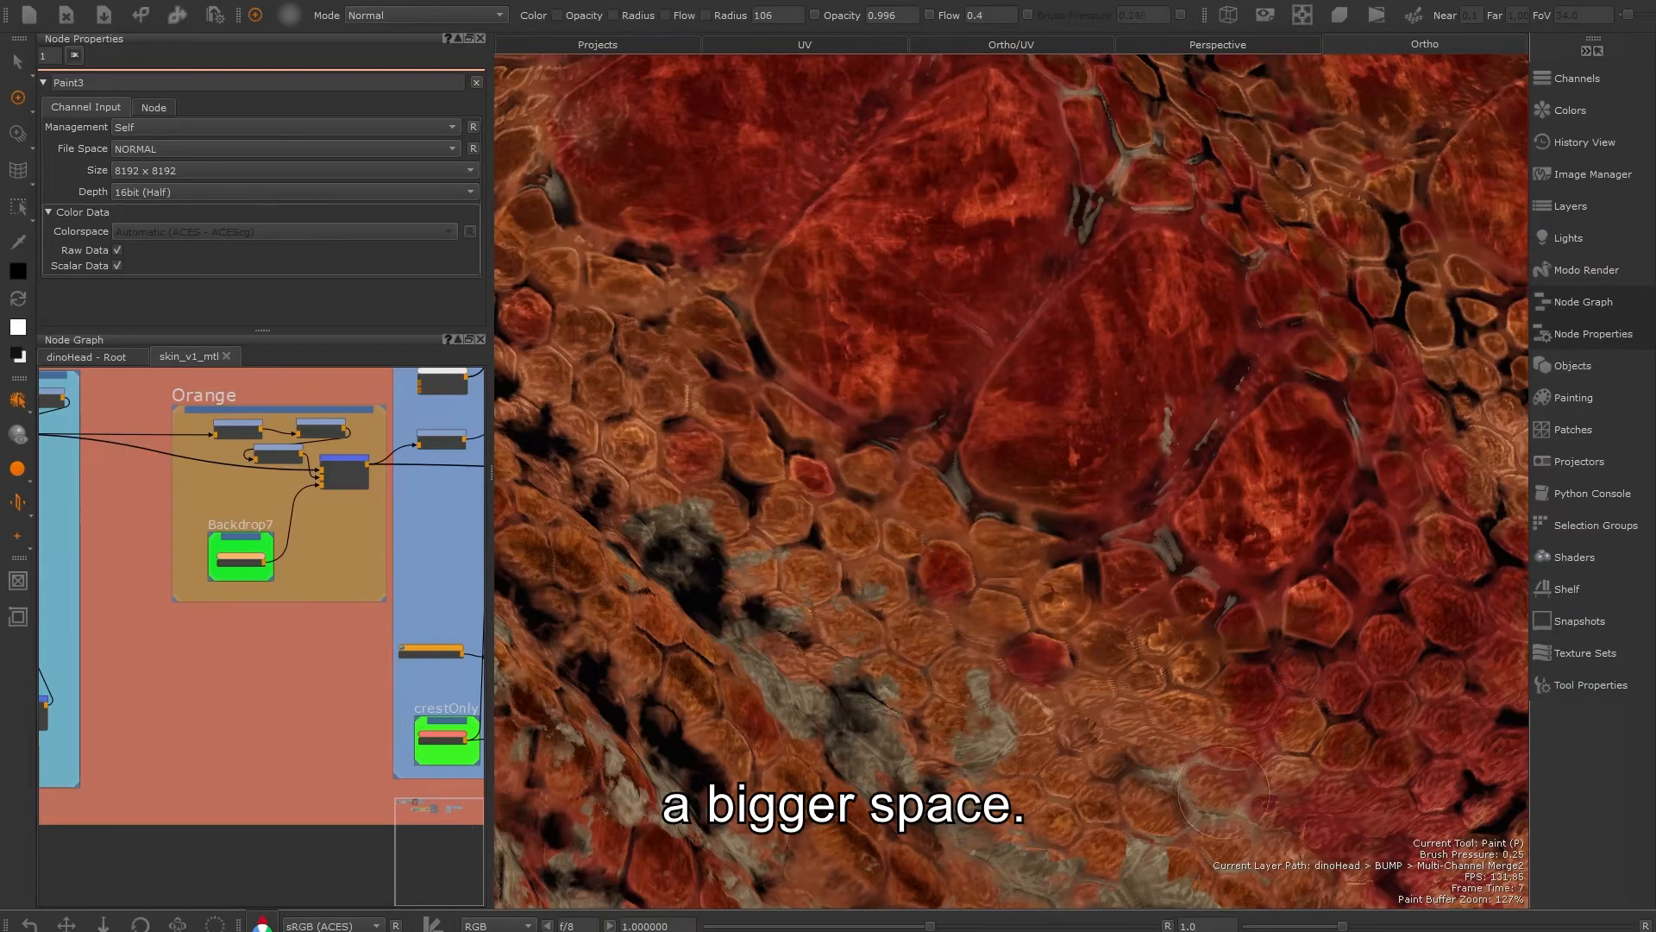
Step: Rework the red stains among the orange scales with alternating black and white paint, varying them between one and two scales
key("x")
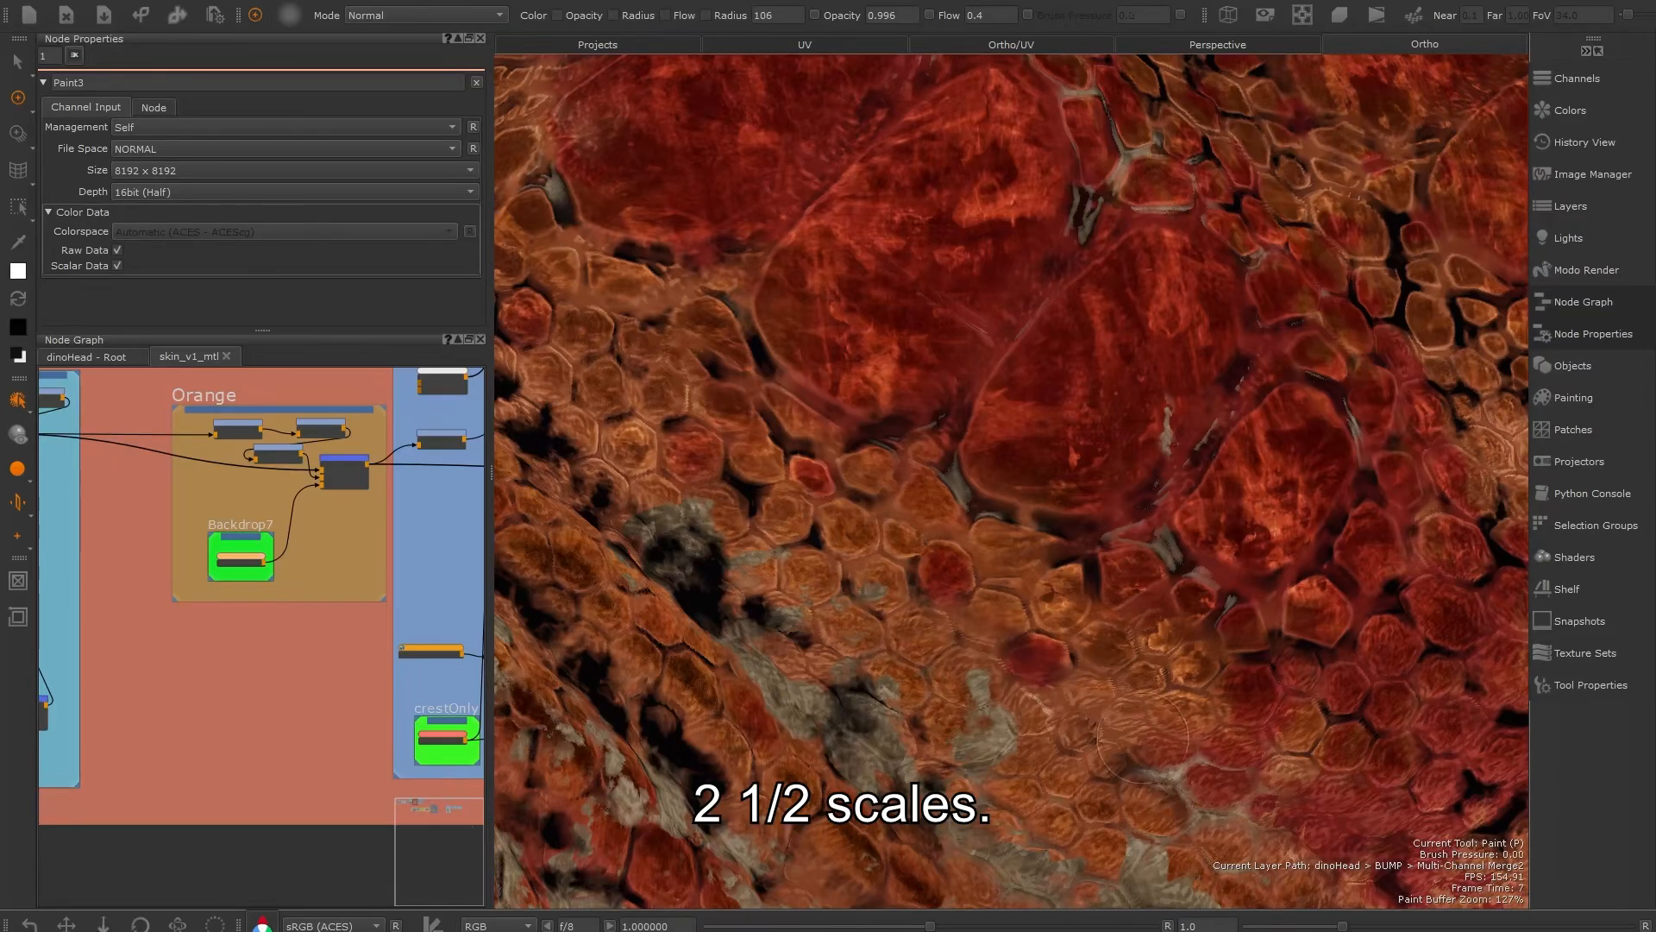
mouse_move(896, 565)
left_mouse_down()
mouse_move(898, 671)
mouse_move(963, 688)
left_mouse_up()
key("x")
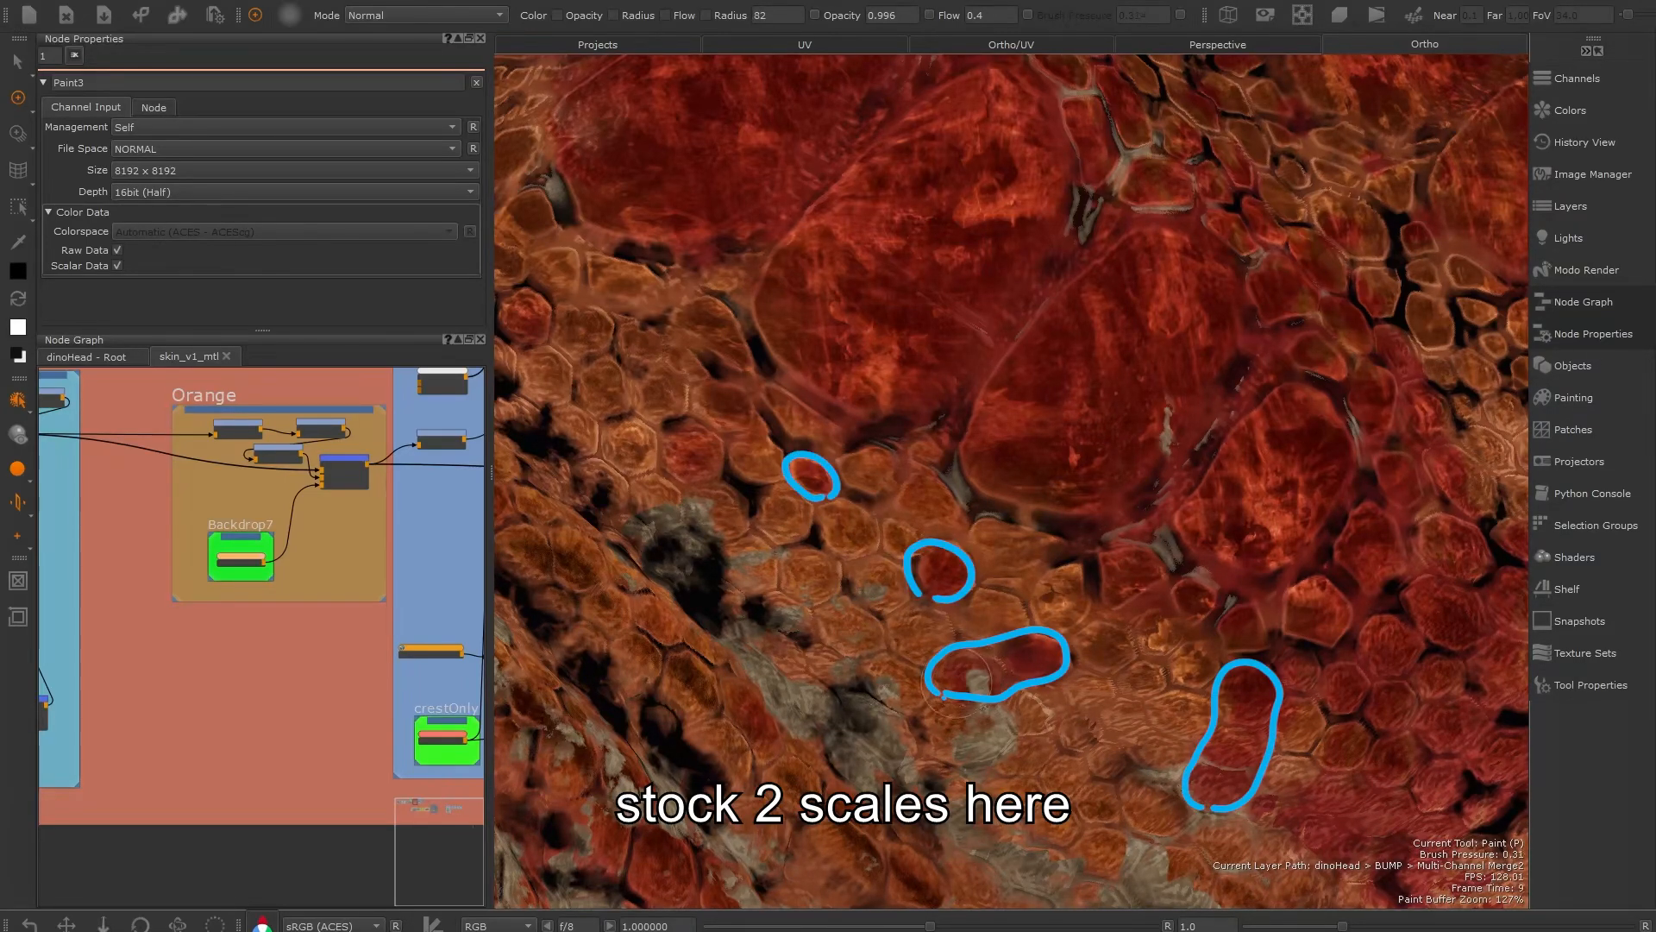
left_click_drag(1017, 511, 1003, 510)
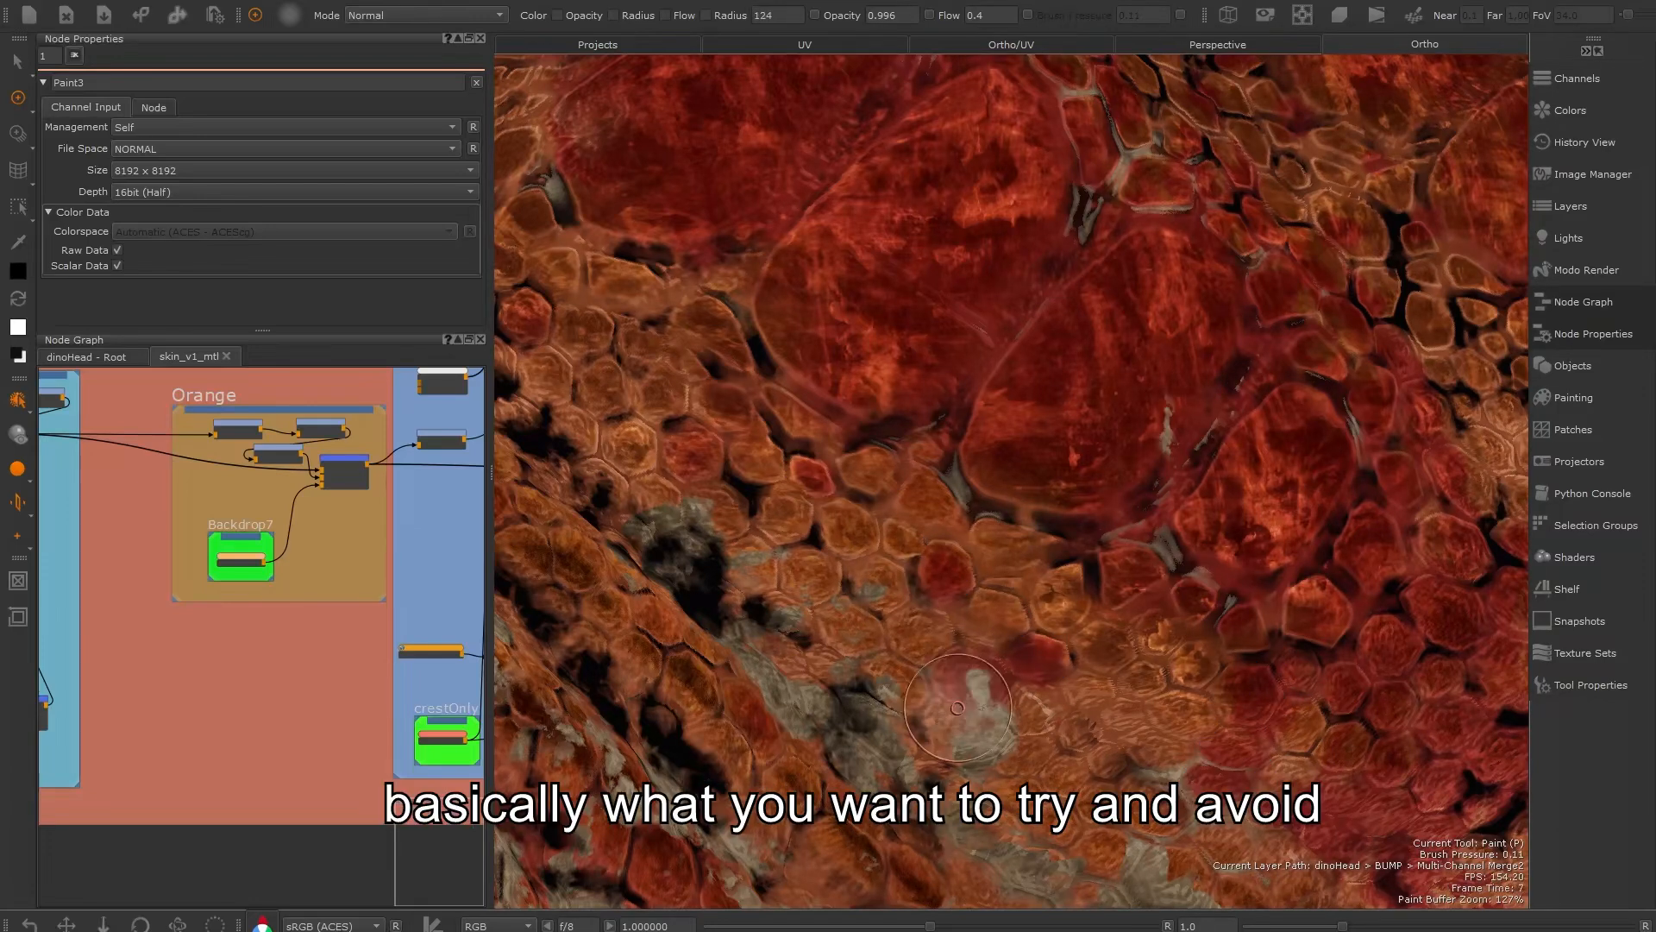
key("x")
mouse_move(950, 687)
left_mouse_down()
mouse_move(1008, 661)
mouse_move(1092, 697)
left_mouse_up()
key("x")
left_click_drag(1133, 757, 1182, 759)
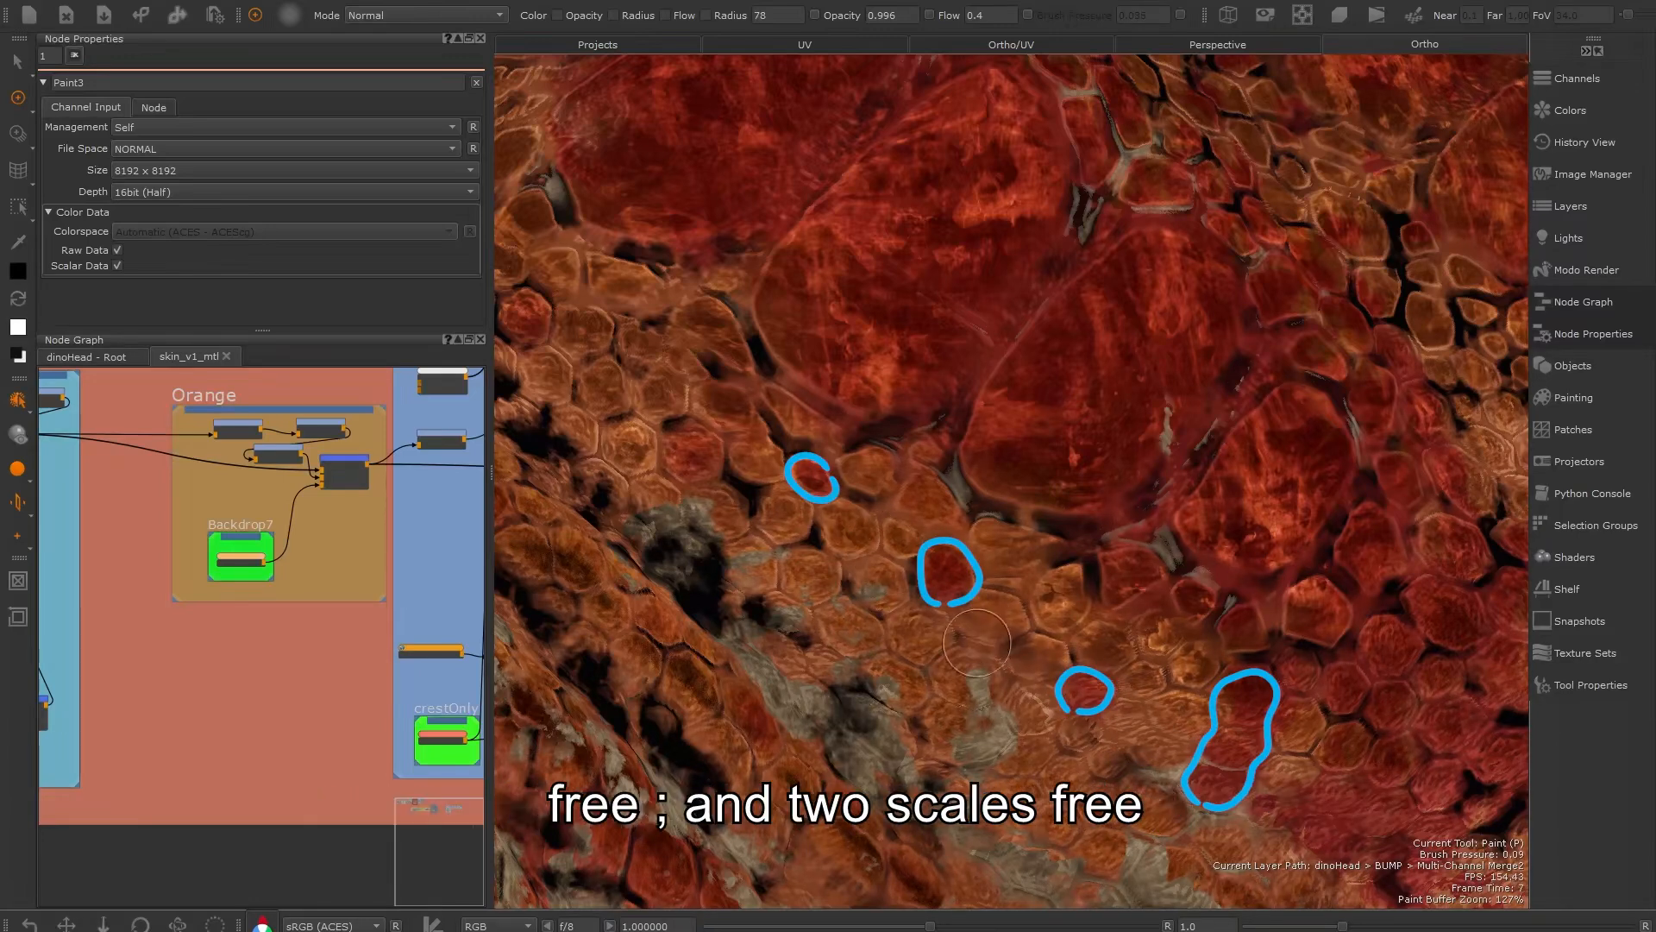
key("x")
mouse_move(1077, 718)
left_mouse_down()
mouse_move(1085, 693)
mouse_move(1045, 656)
mouse_move(945, 690)
mouse_move(971, 673)
left_mouse_up()
key("x")
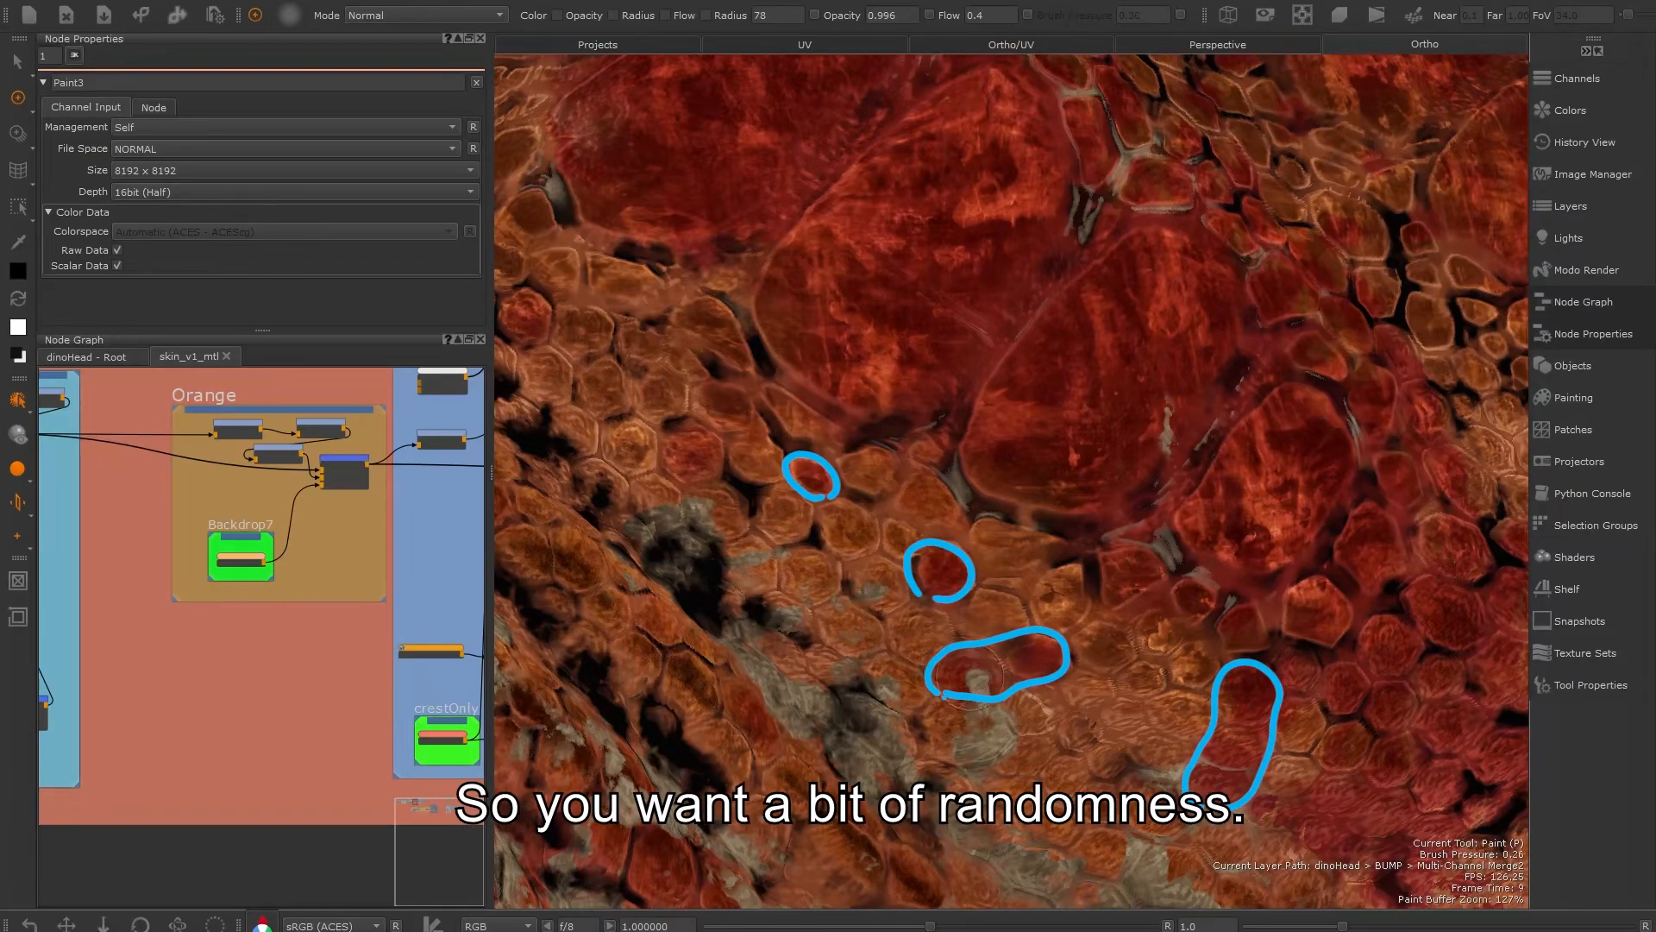
Step: Examine the distances between the red stains along the pale skin strip
mouse_move(887, 571)
right_mouse_down("alt")
mouse_move(922, 553)
mouse_move(944, 484)
right_mouse_up("alt")
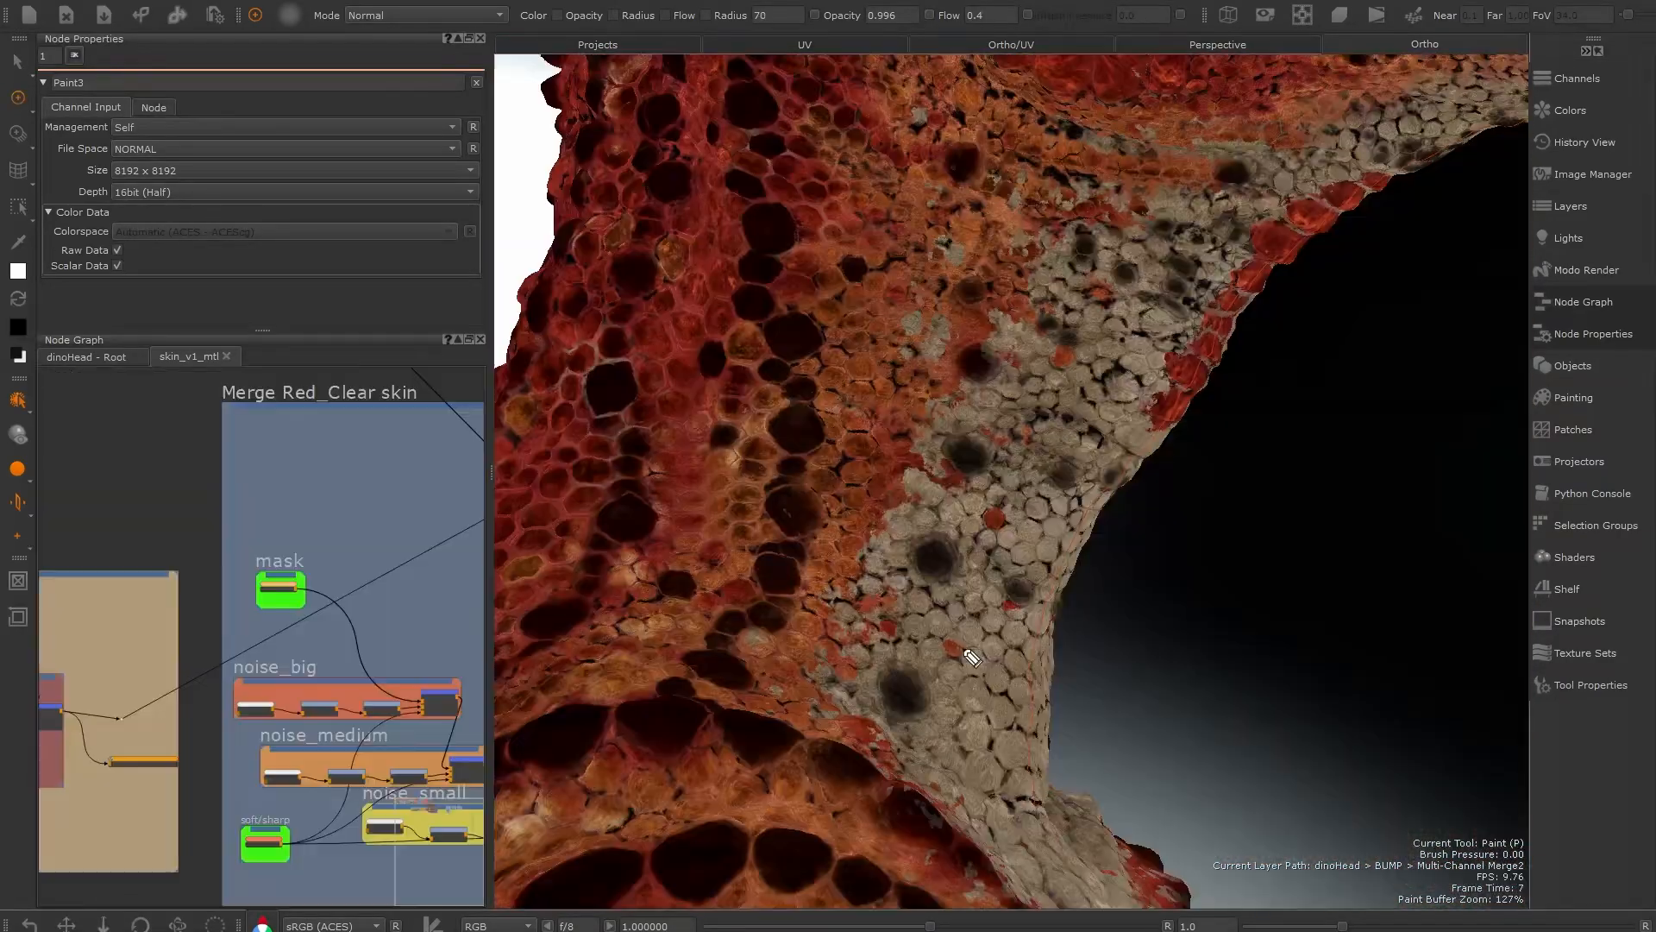
left_click_drag(958, 640, 981, 571)
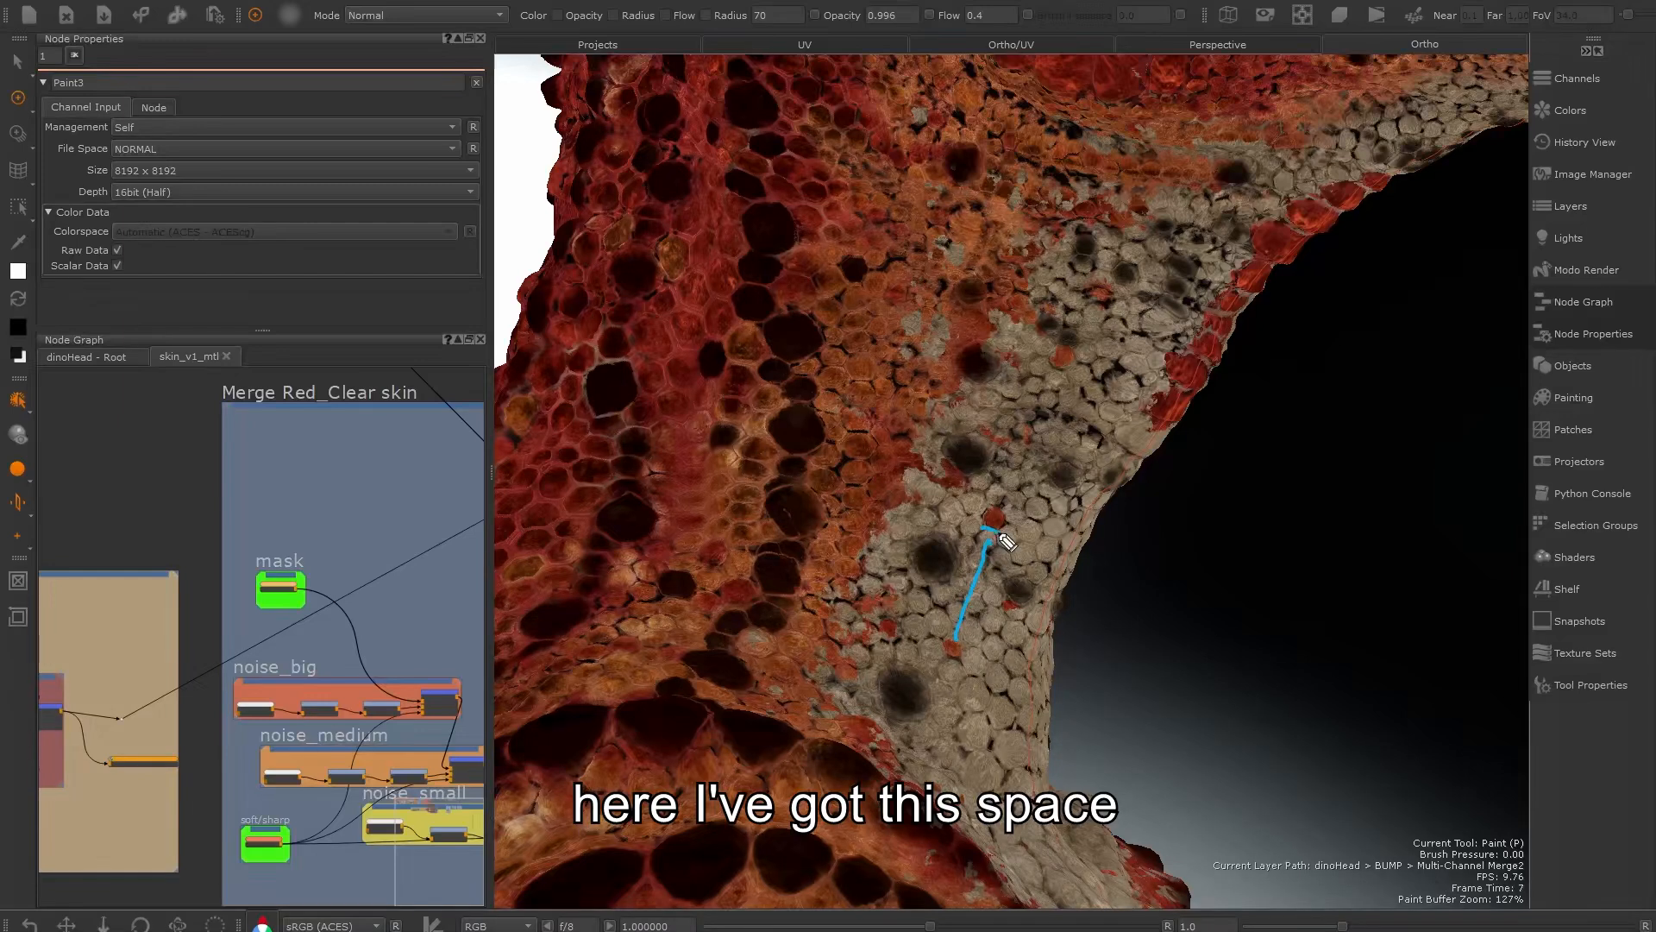
left_click_drag(998, 499, 1089, 292)
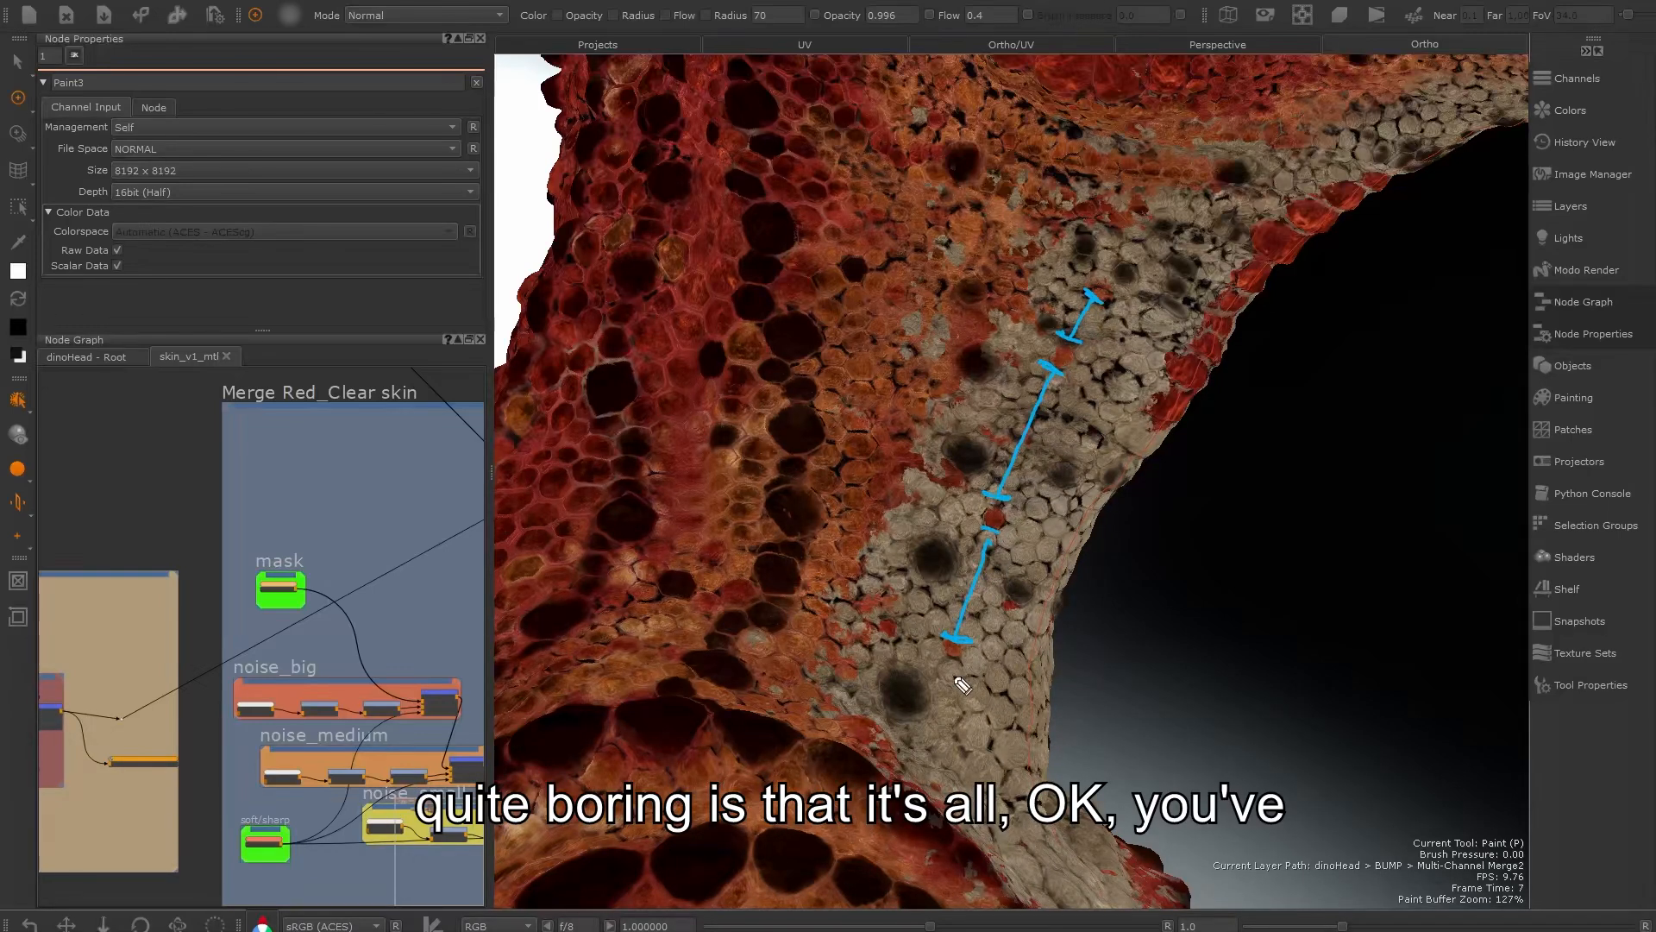
mouse_move(947, 660)
left_mouse_down()
mouse_move(1018, 604)
mouse_move(1070, 336)
mouse_move(1016, 462)
left_mouse_up()
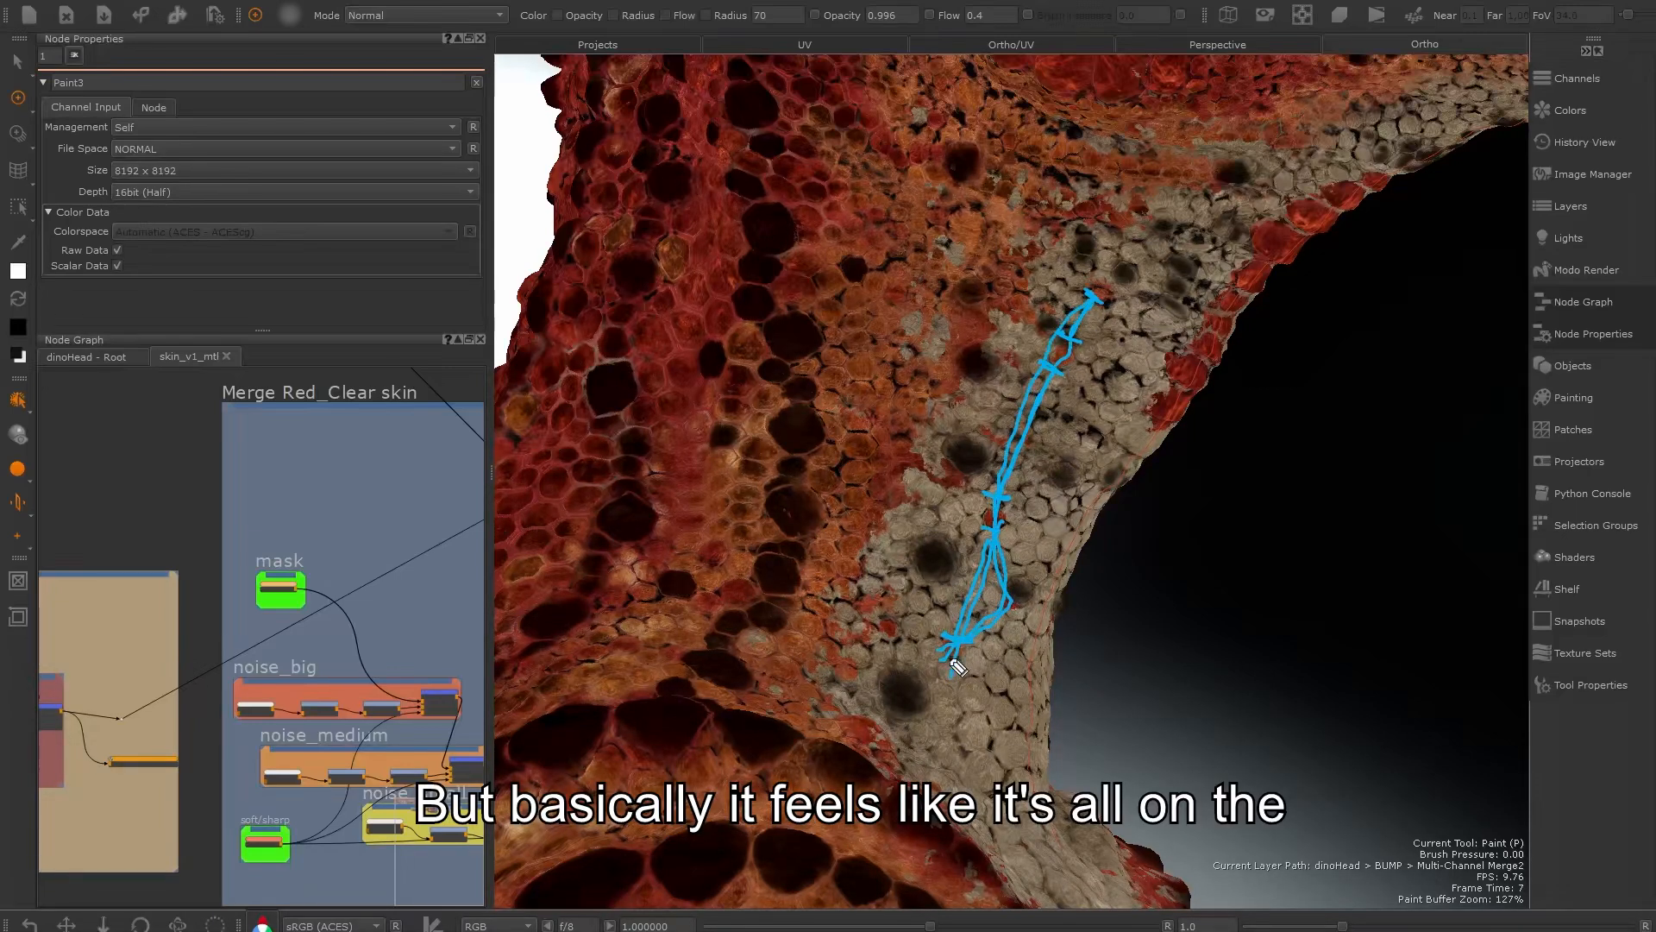
key("ctrl+z")
key("ctrl+z")
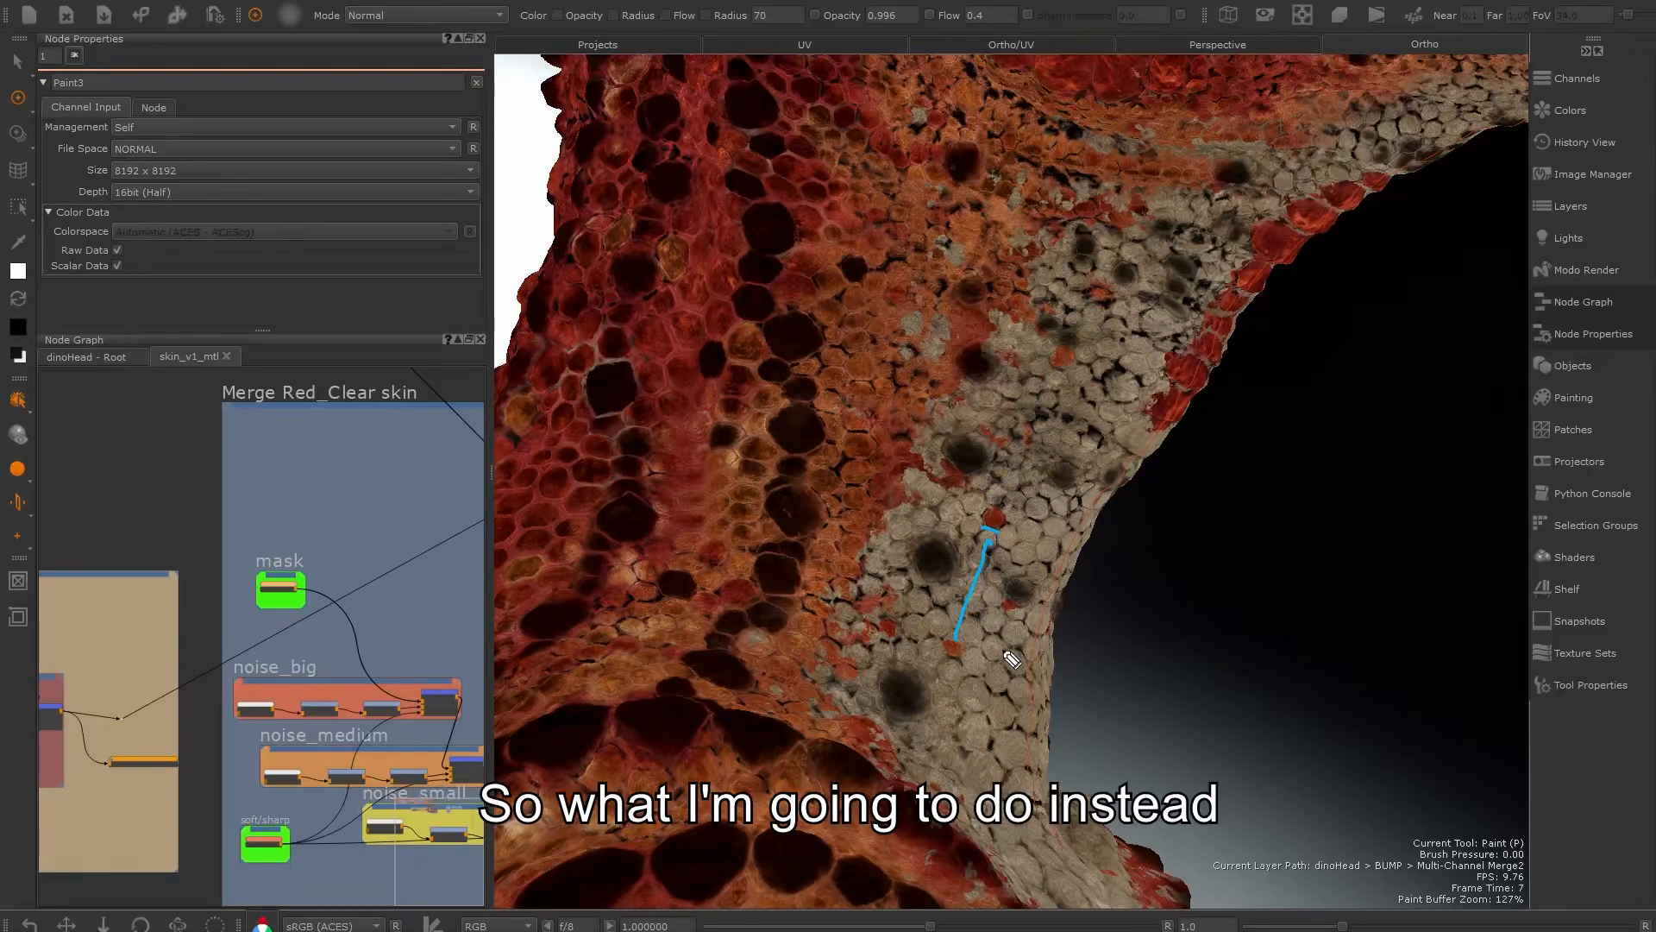
key("ctrl+z")
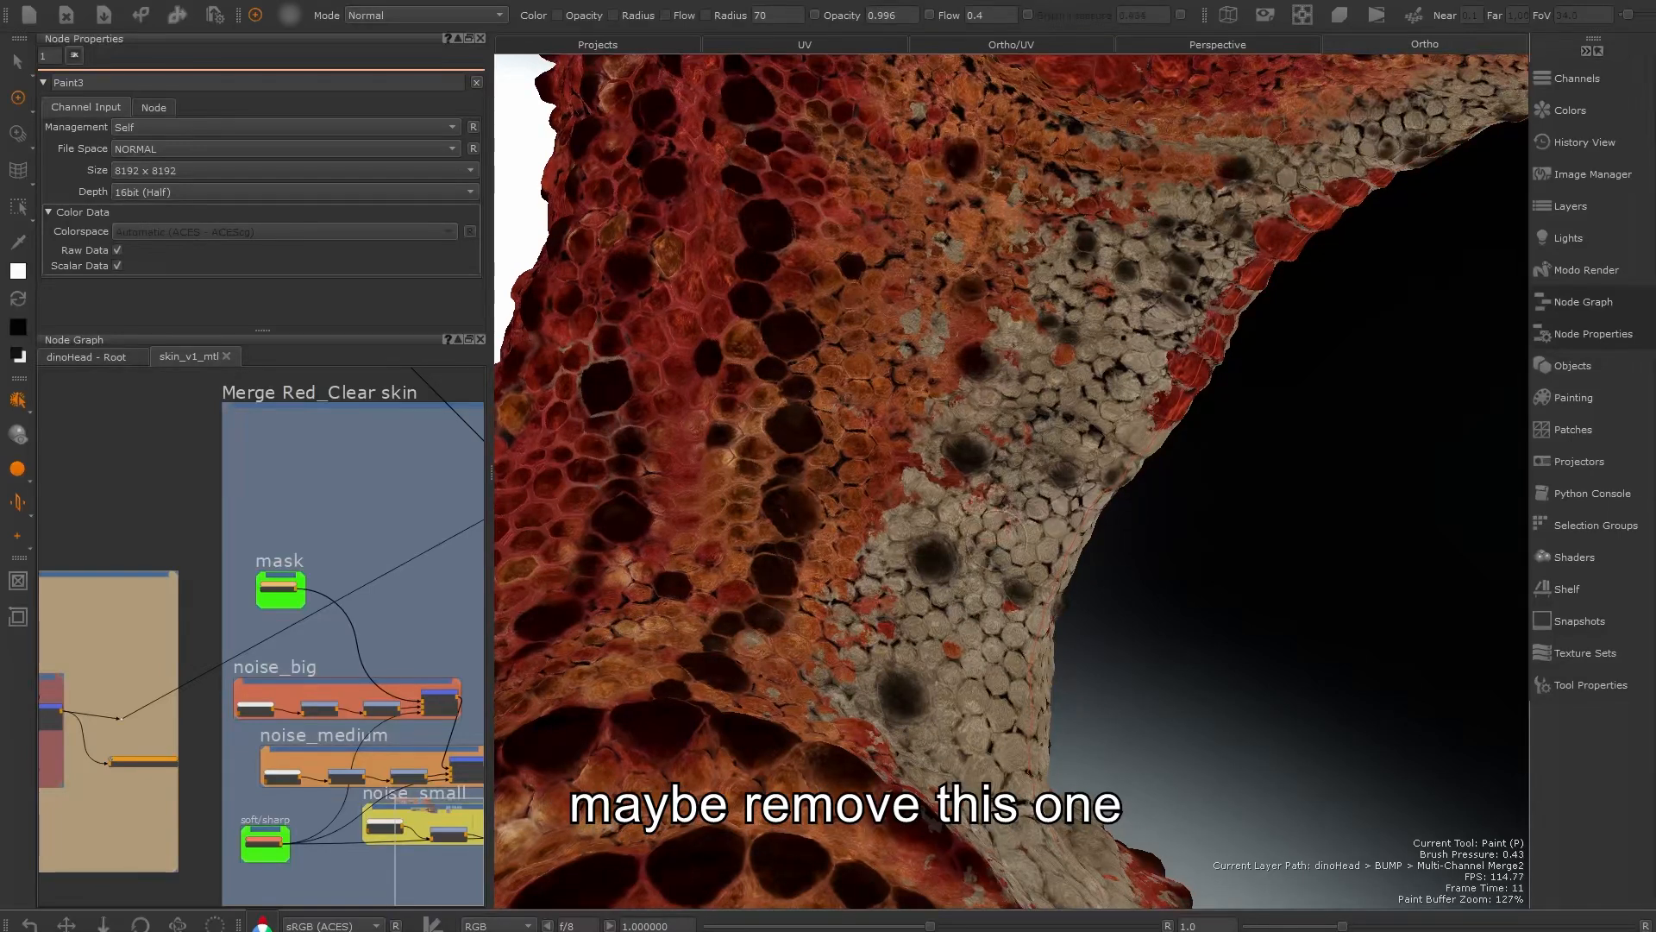
Step: Erase the middle red stain on the pale skin and paint stains of different sizes near the dark spots
scroll(946, 490, "up", 3)
left_click_drag(954, 519, 934, 519)
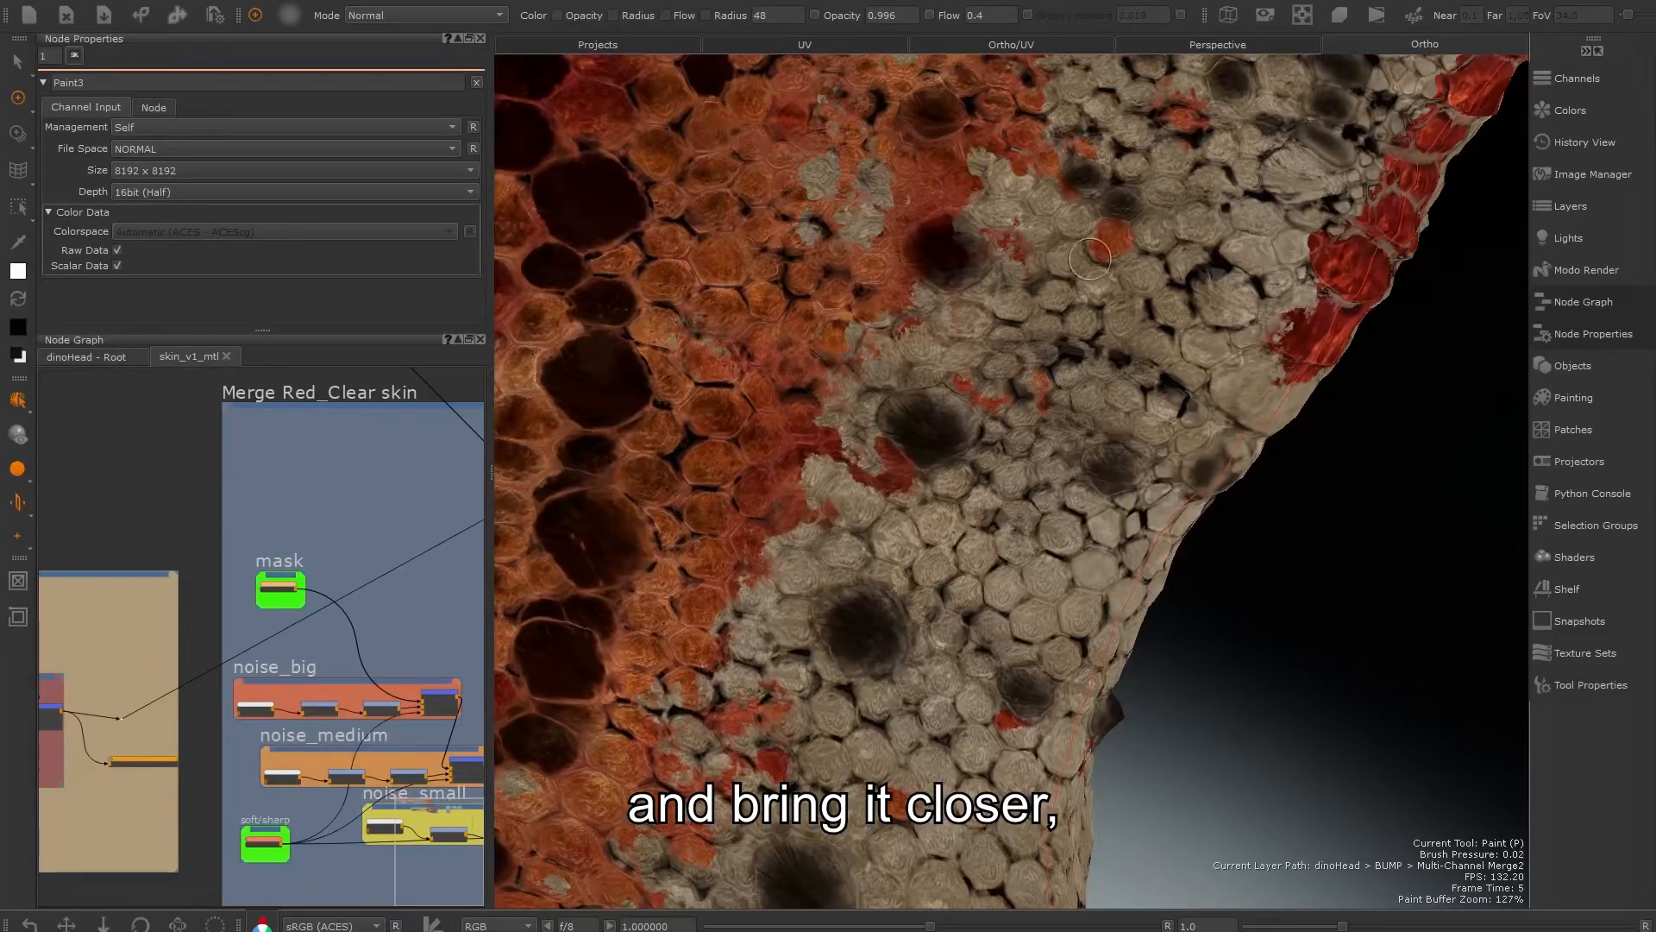
key("x")
left_click(871, 574)
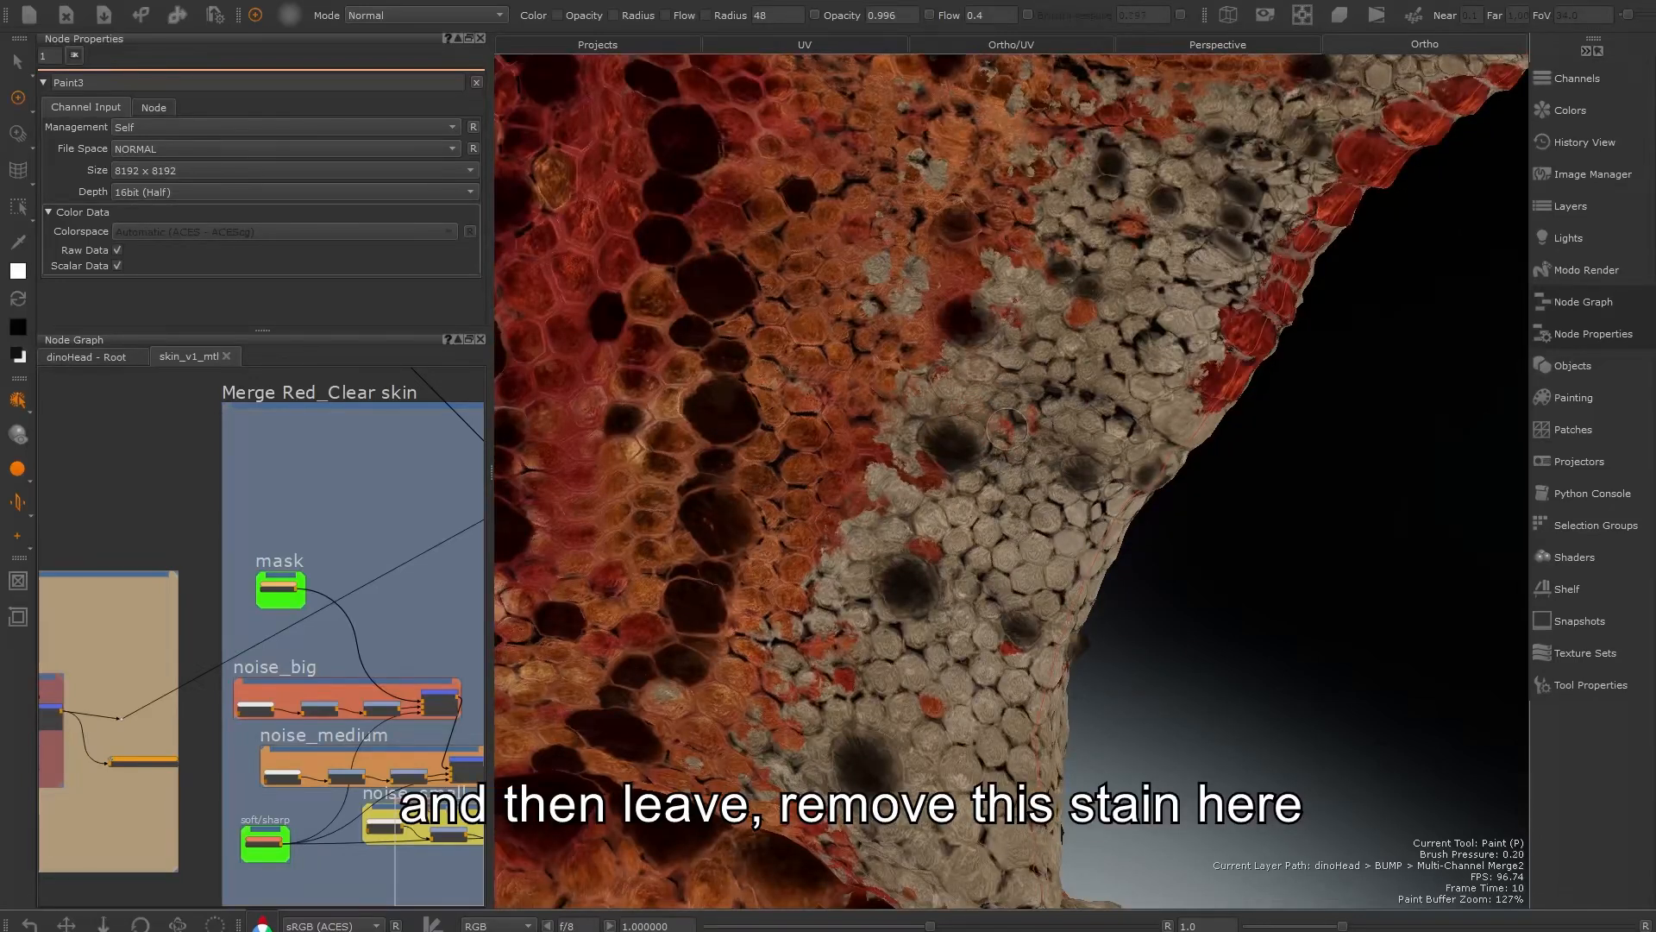
left_click_drag(1008, 429, 989, 463)
left_click_drag(1116, 311, 1119, 314)
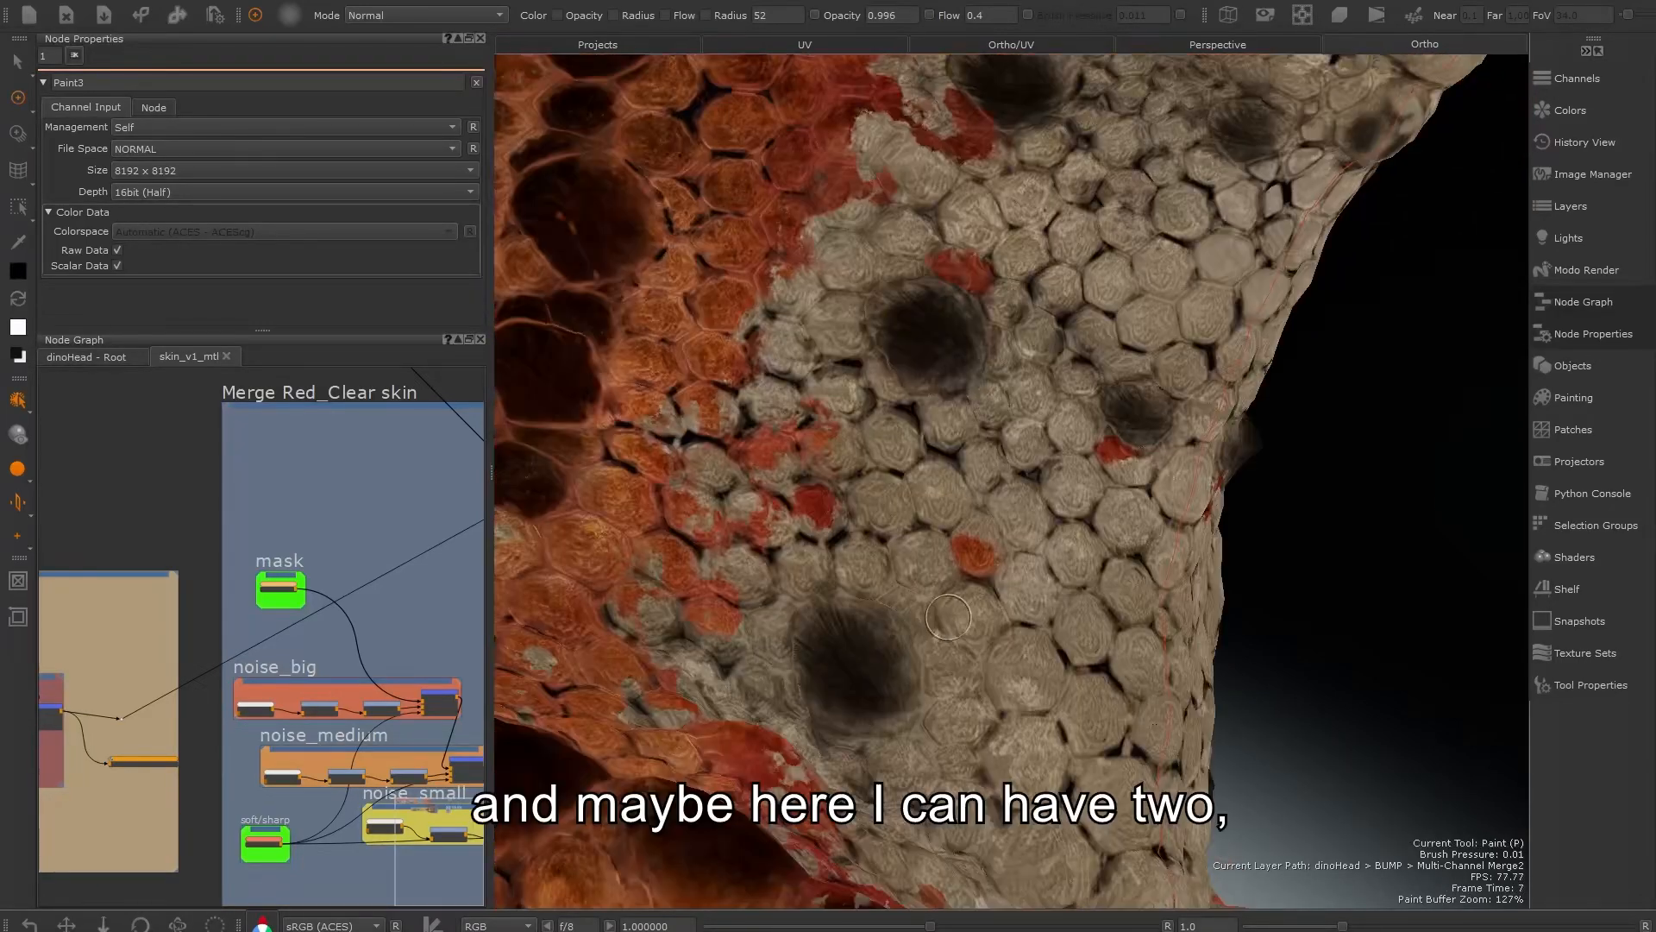
left_click_drag(948, 617, 953, 628)
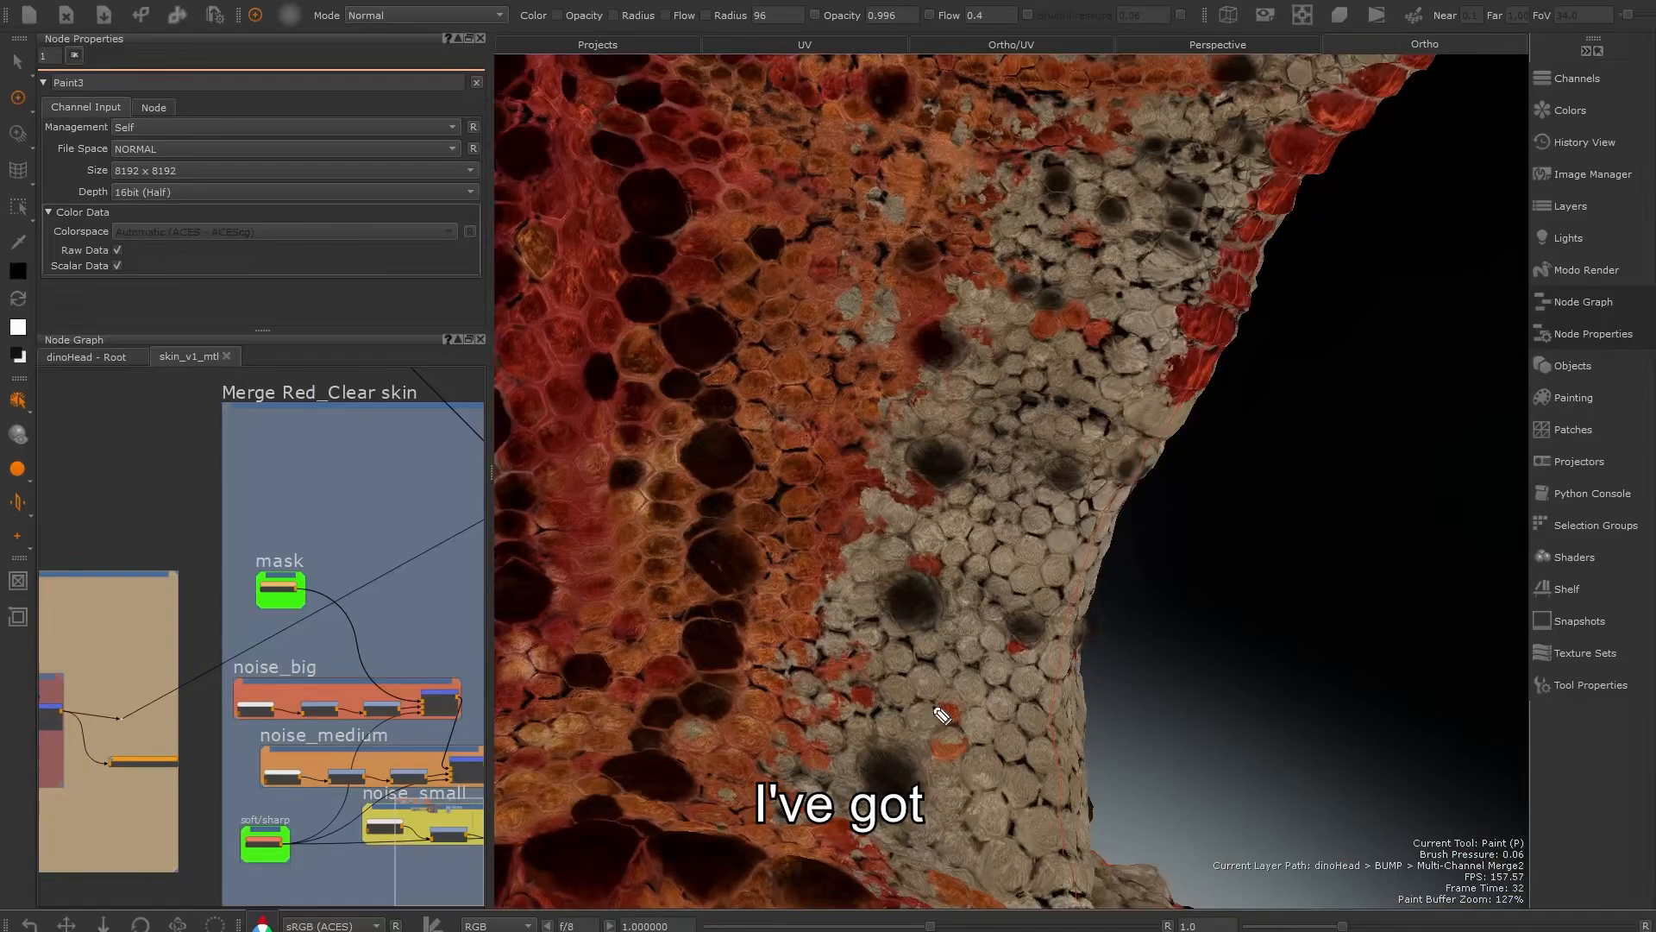
Step: Compare the sizes, distances and alignment of the reworked red stains on the pale skin
left_click_drag(927, 713, 929, 696)
left_click_drag(1024, 323, 1024, 309)
left_click_drag(1006, 634, 1000, 650)
mouse_move(909, 548)
left_mouse_down()
mouse_move(933, 553)
mouse_move(915, 571)
left_mouse_up()
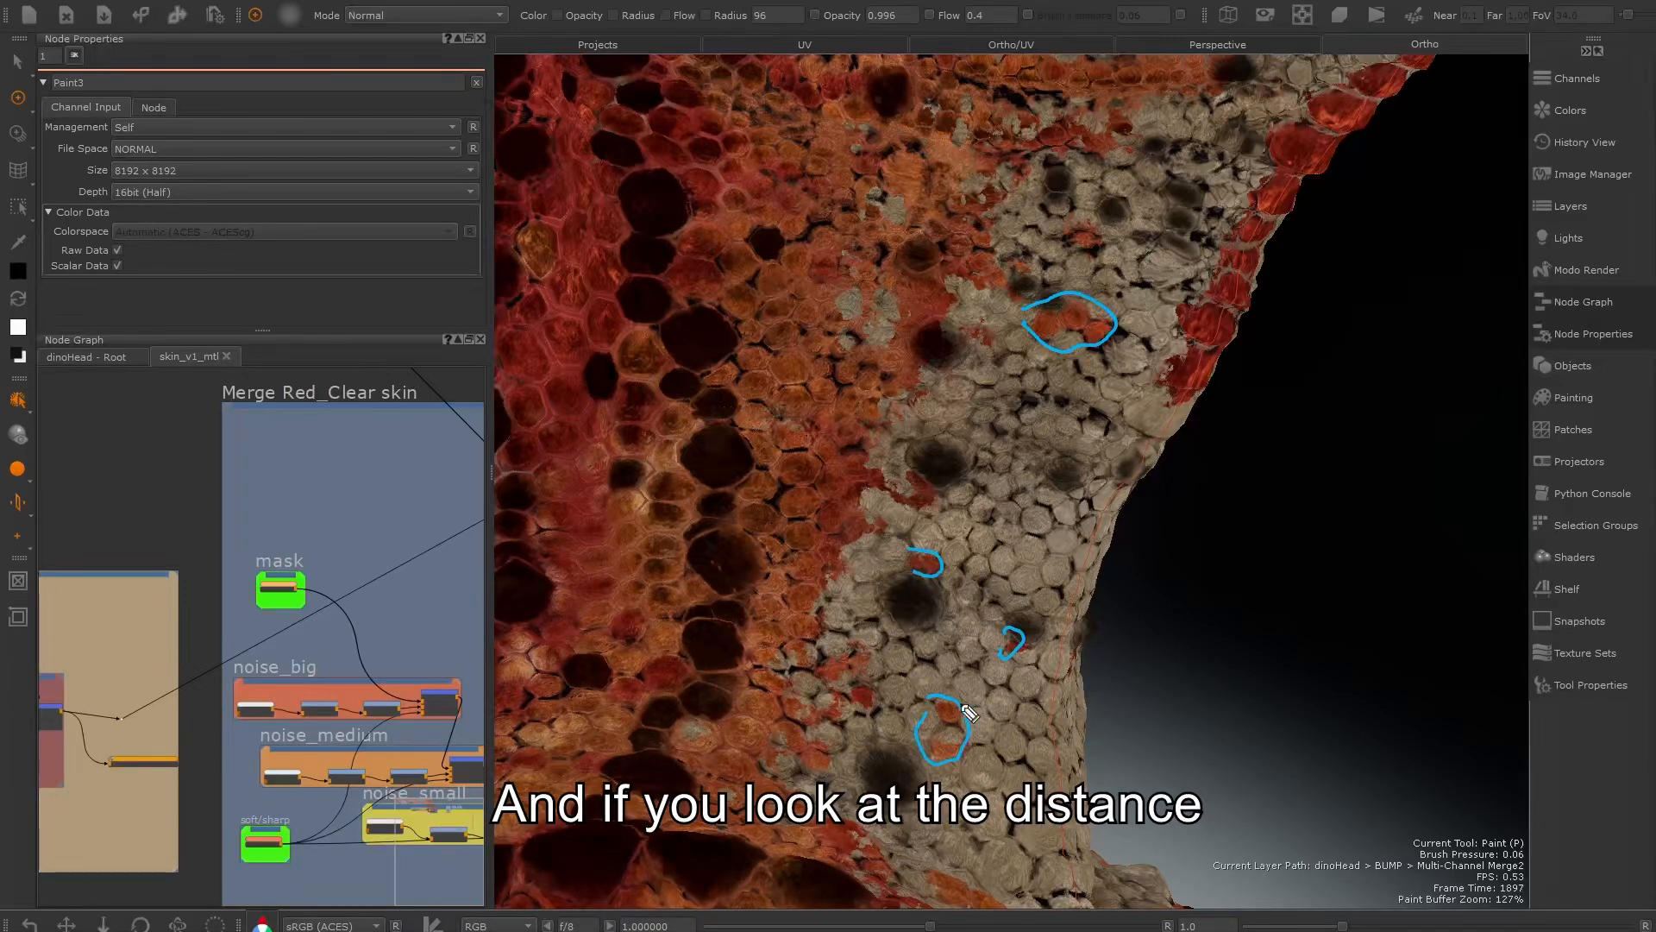
mouse_move(995, 665)
left_mouse_down()
mouse_move(968, 604)
mouse_move(884, 529)
mouse_move(990, 625)
left_mouse_up()
left_click_drag(913, 536, 1058, 350)
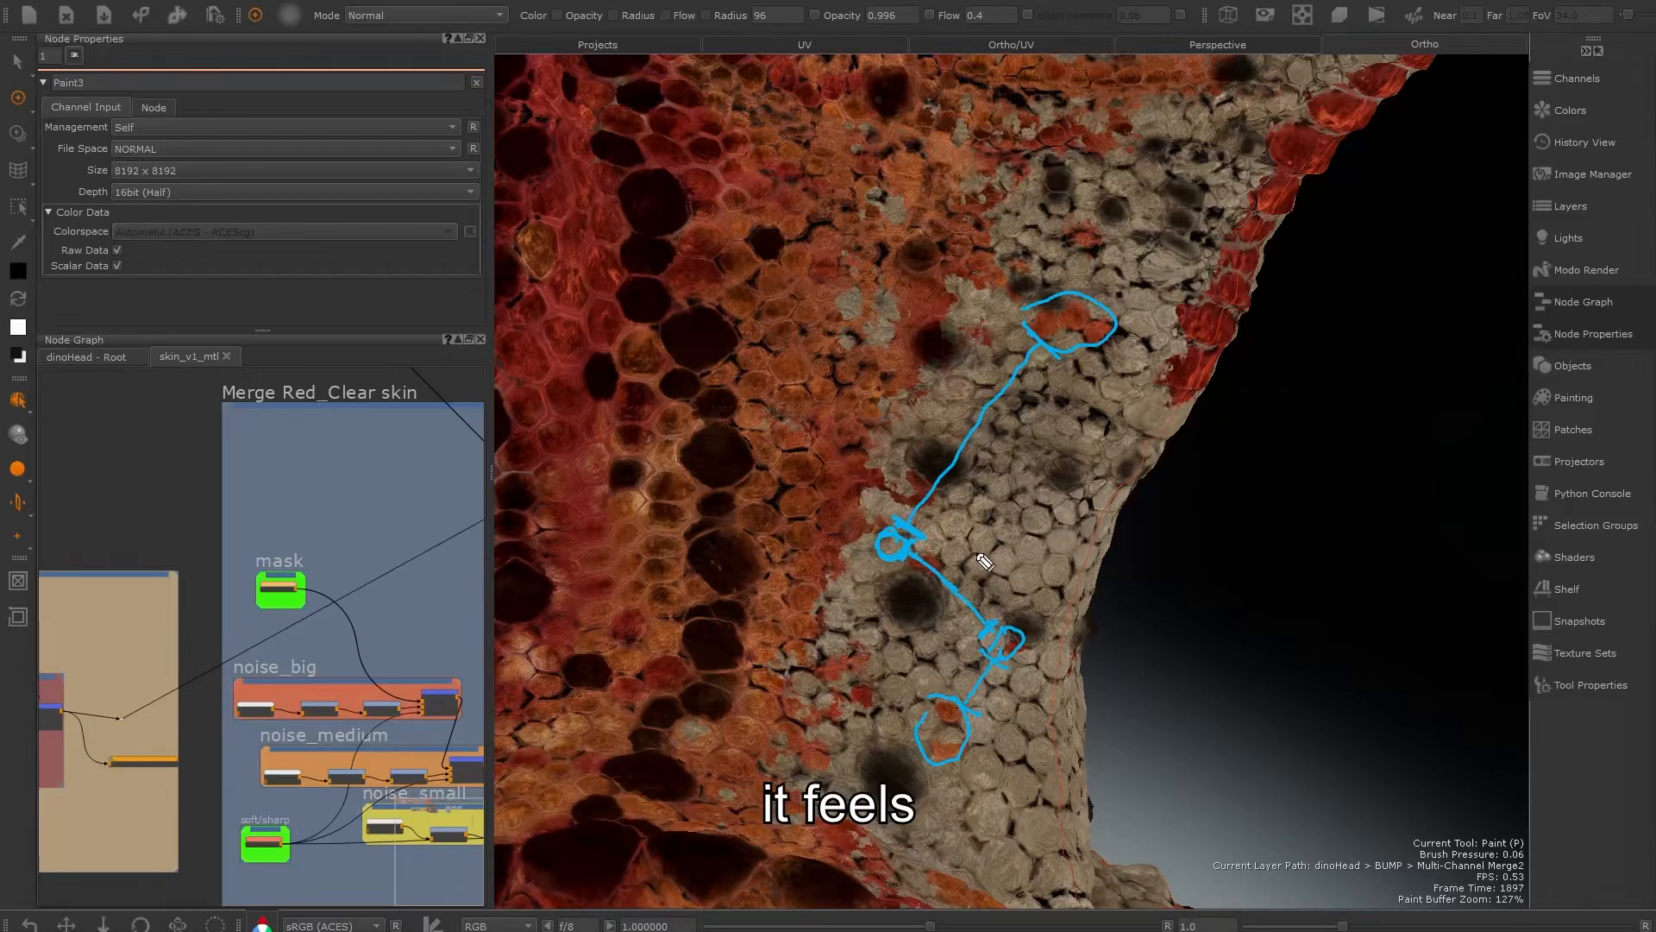
mouse_move(921, 741)
left_mouse_down()
mouse_move(980, 695)
mouse_move(1047, 368)
left_mouse_up()
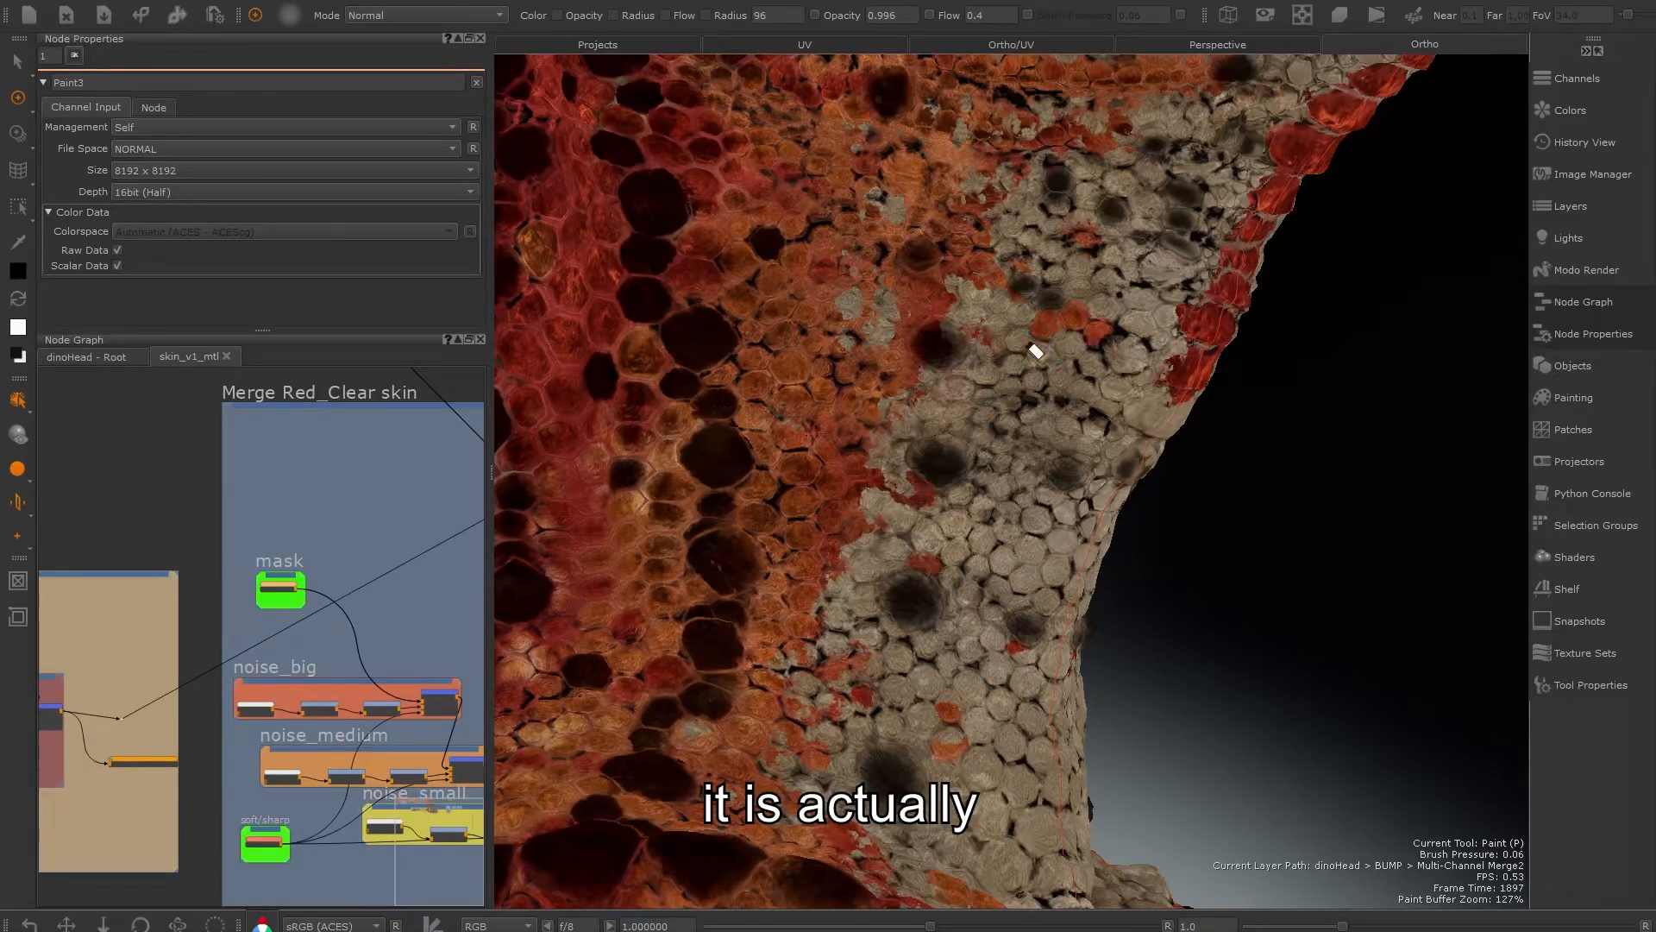
Step: Erase the red stain above the middle dark spot and repaint it closer to the orange border
right_click_drag(1002, 617, 1108, 659, "alt")
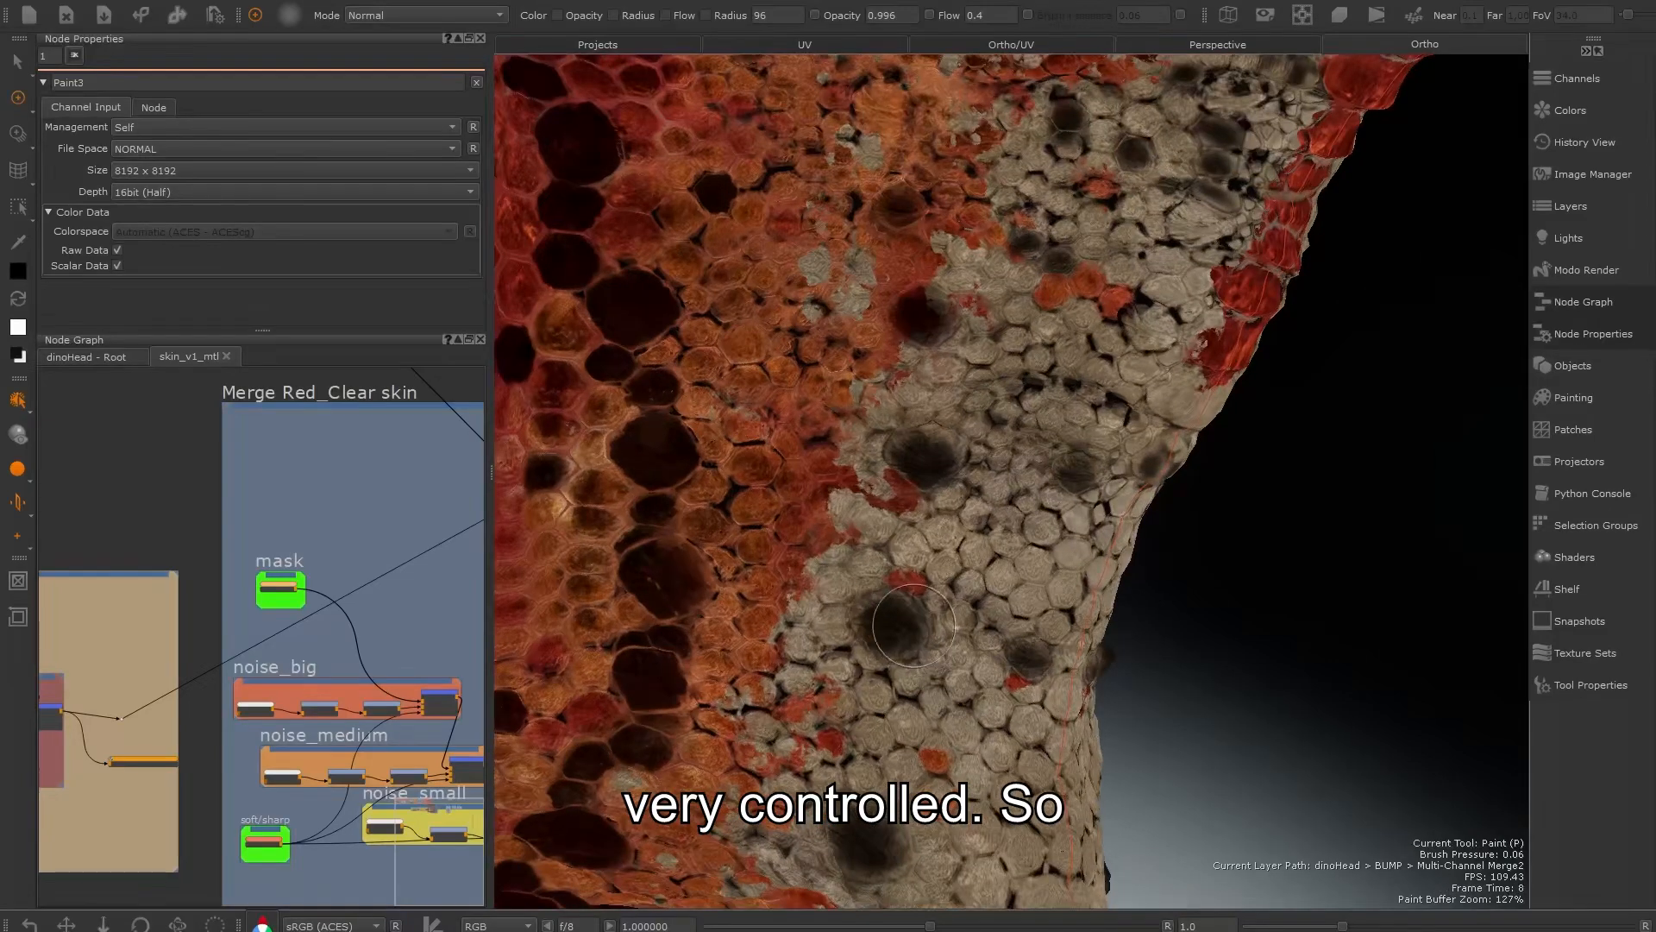
middle_click_drag(875, 601, 941, 502, "alt")
right_click_drag(940, 503, 940, 526, "alt")
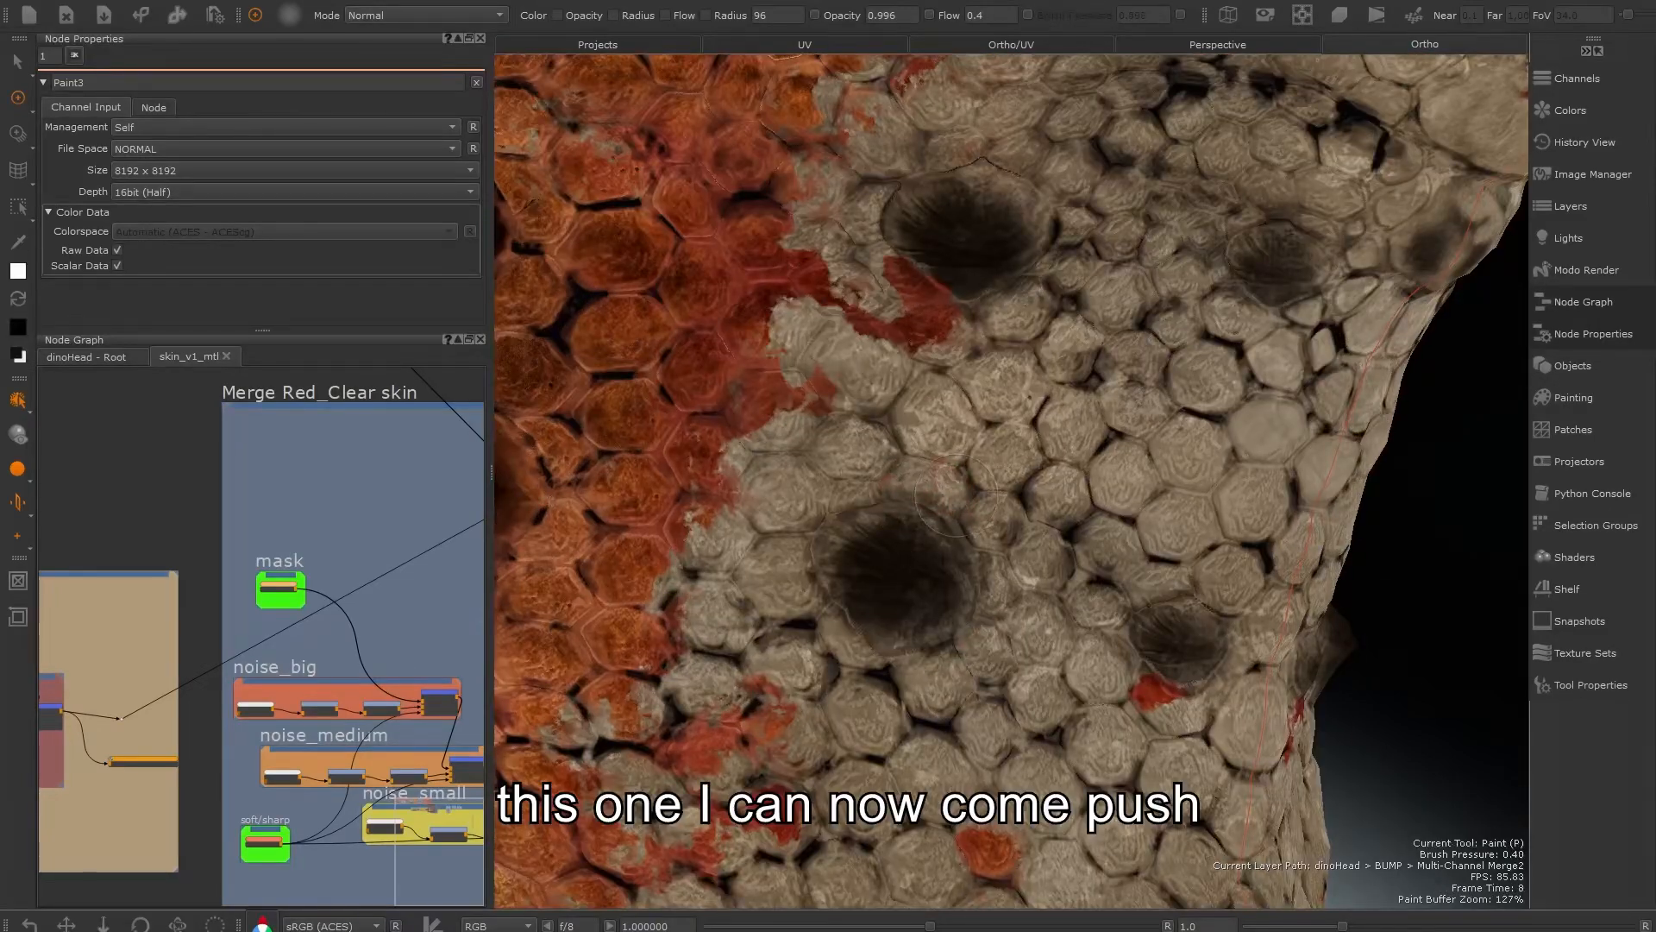
mouse_move(837, 439)
left_mouse_down()
mouse_move(841, 456)
mouse_move(868, 447)
left_mouse_up()
key("x")
right_click_drag(992, 492, 914, 388, "alt")
middle_click_drag(992, 345, 996, 405, "alt")
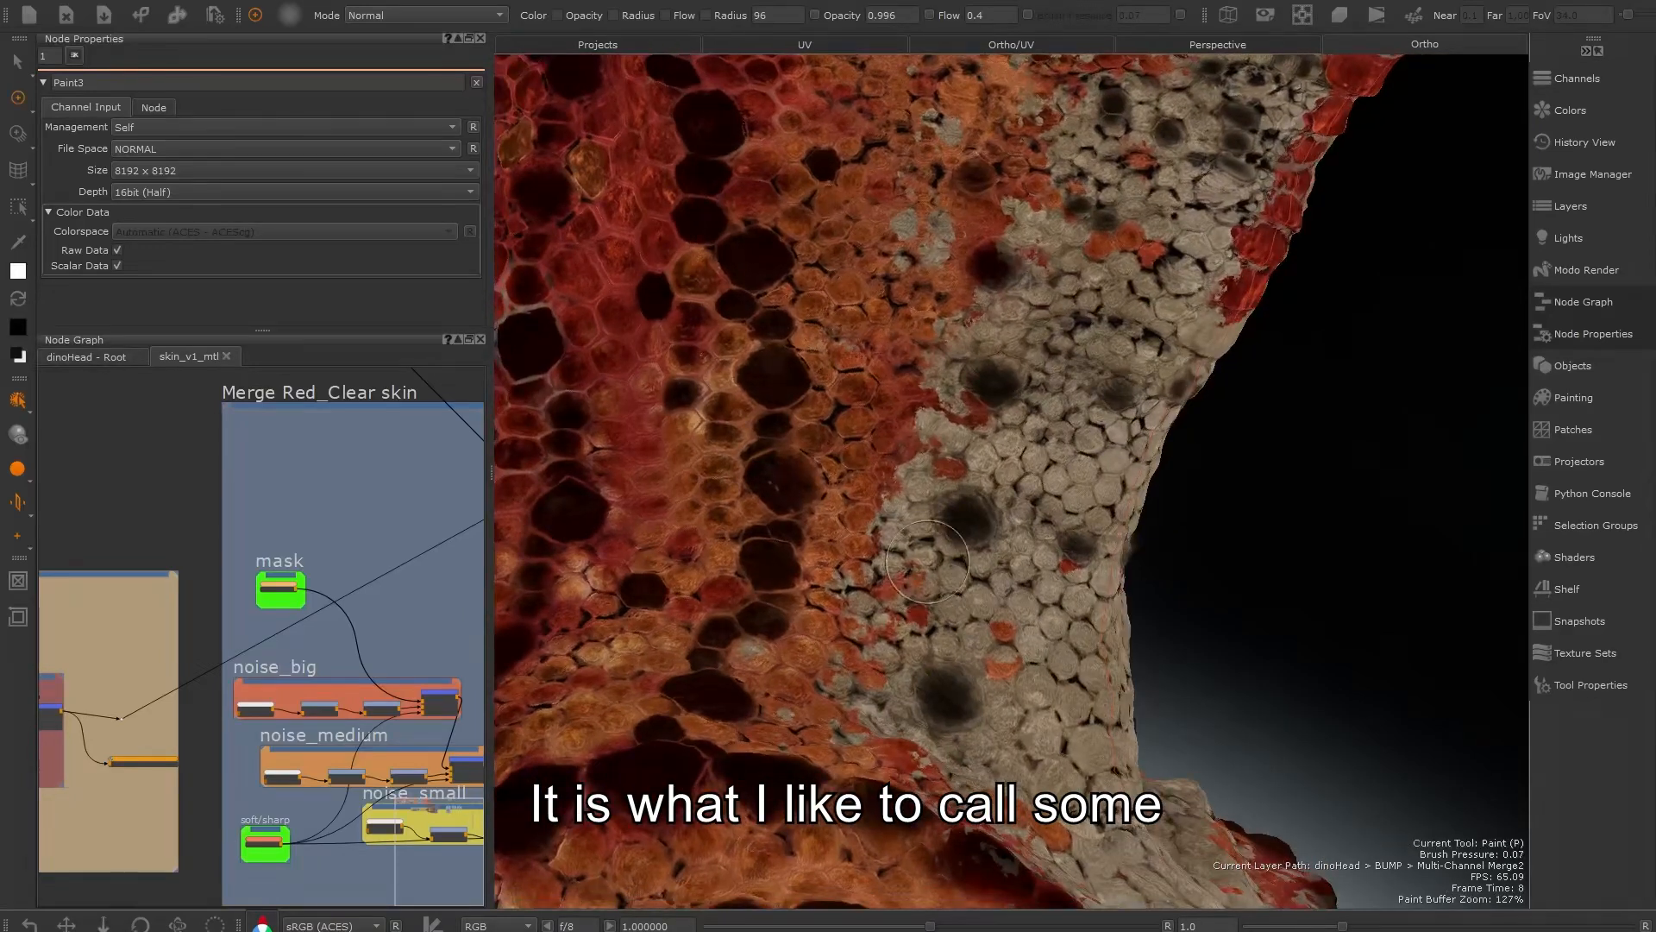
right_click_drag(1078, 397, 1012, 317, "alt")
middle_click_drag(824, 479, 829, 533, "alt")
right_click_drag(829, 533, 849, 595, "alt")
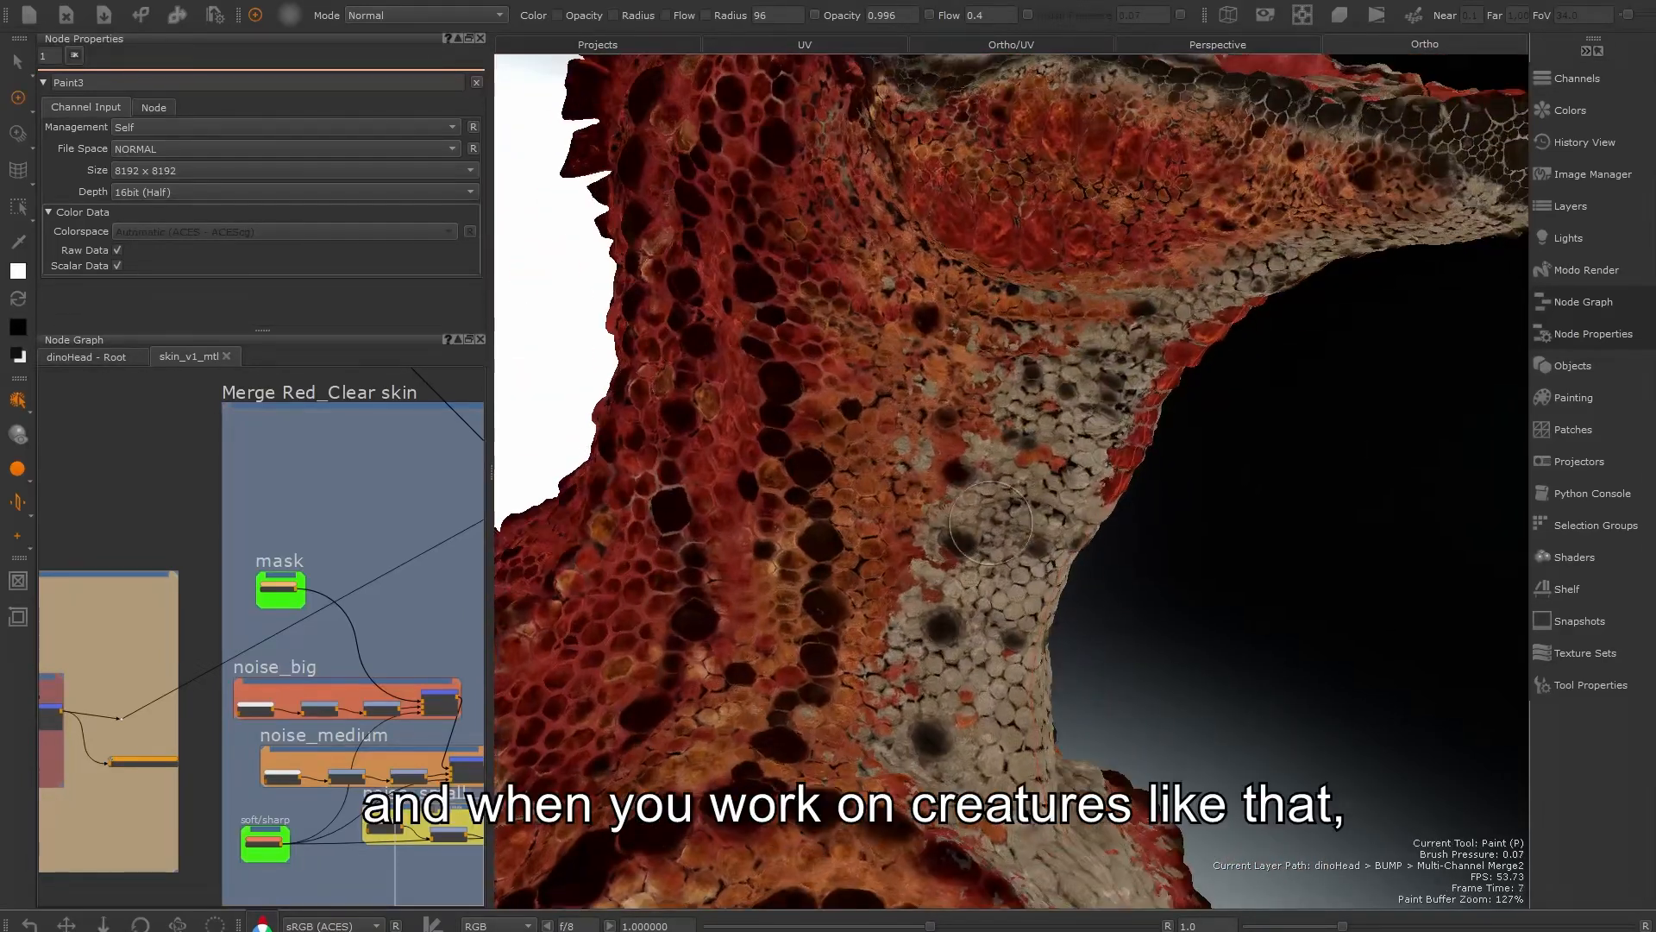
Step: Look through the merge groups in the node graph for the black scales' mask paint node in Backdrop2
scroll(315, 833, "down", 5)
middle_click_drag(408, 685, 106, 605)
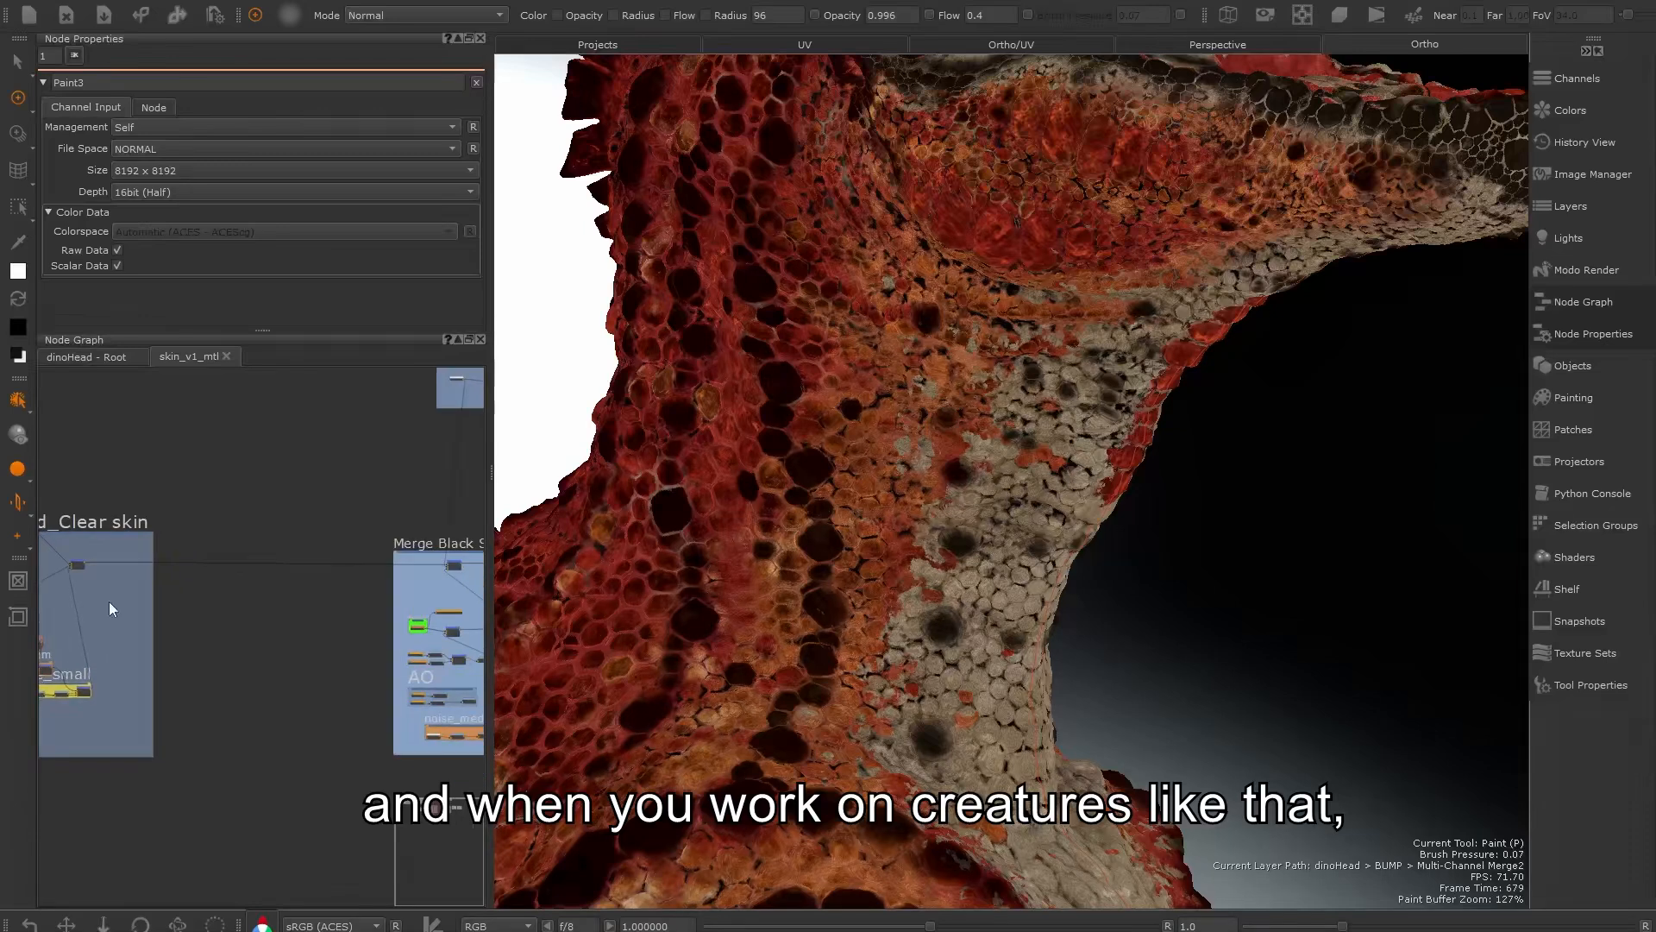
middle_click_drag(354, 695, 146, 658)
scroll(241, 607, "up", 6)
scroll(220, 608, "down", 4)
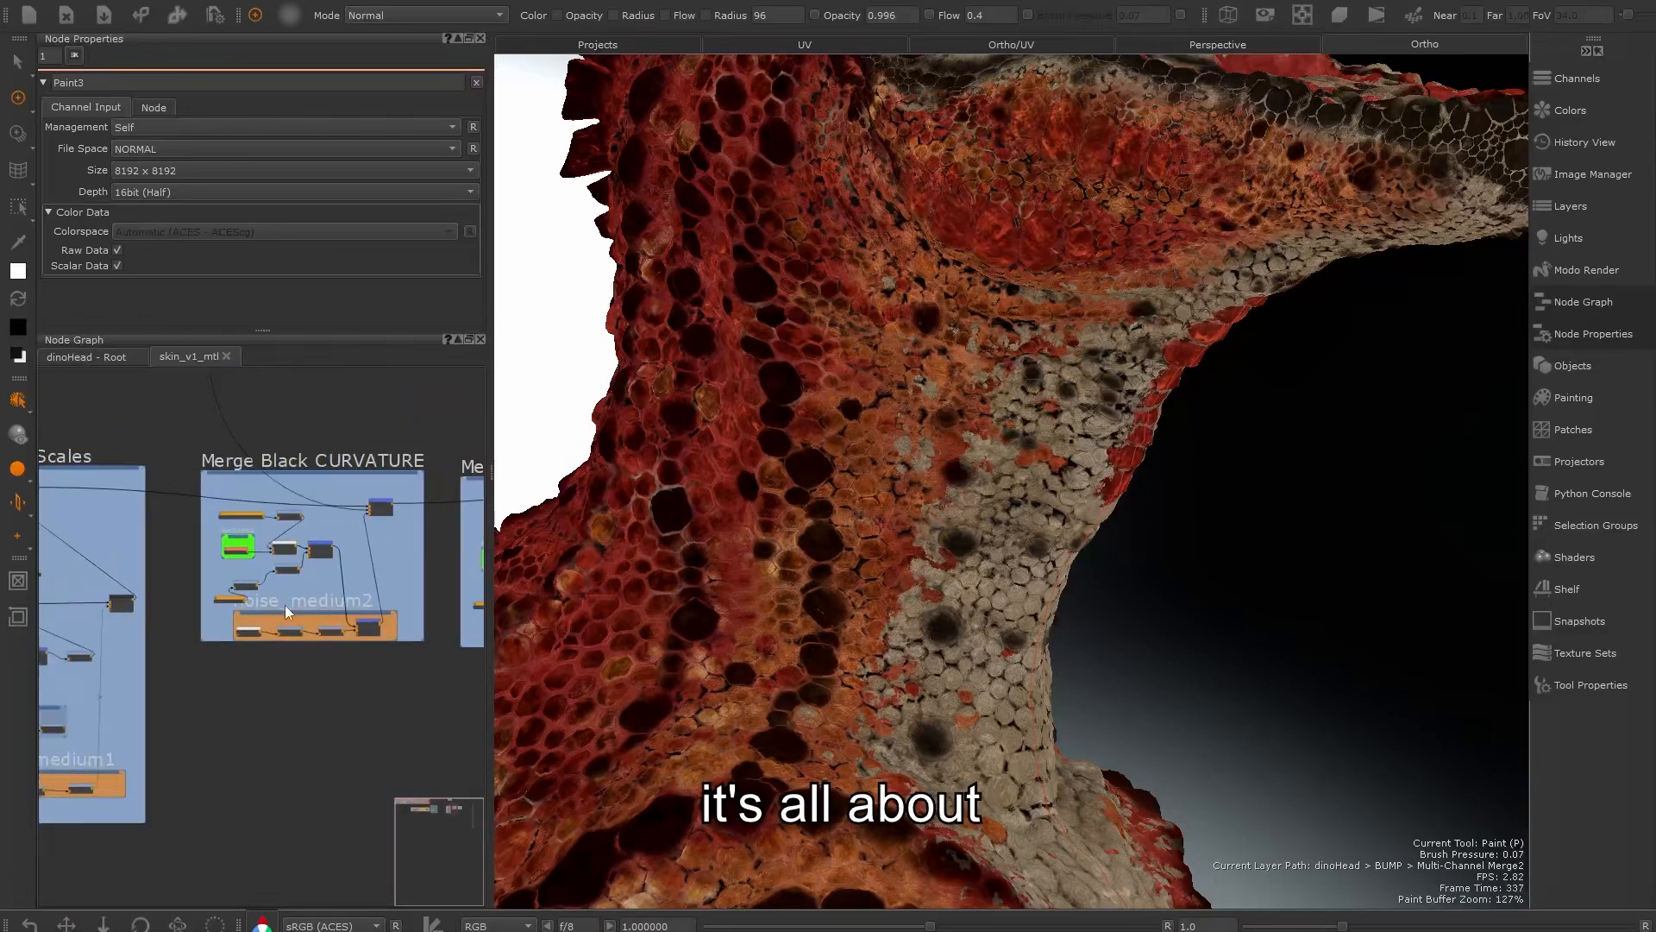
middle_click_drag(470, 565, 302, 559)
scroll(309, 563, "up", 4)
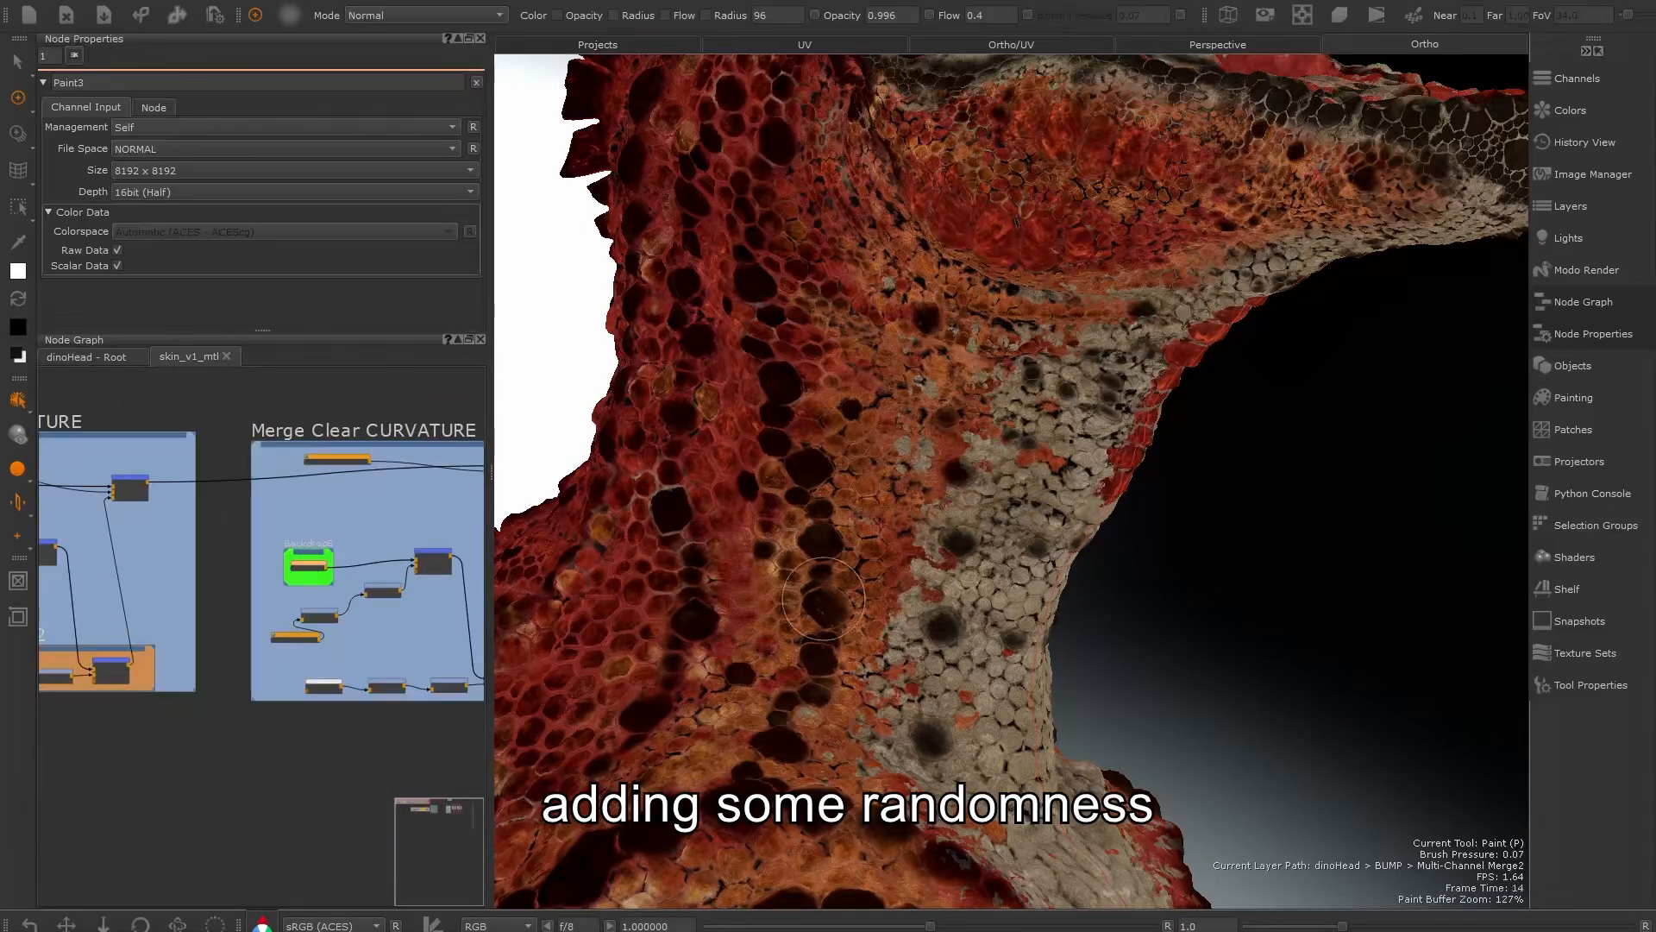
scroll(770, 681, "up", 3)
left_click_drag(775, 690, 798, 682, "alt")
key("p")
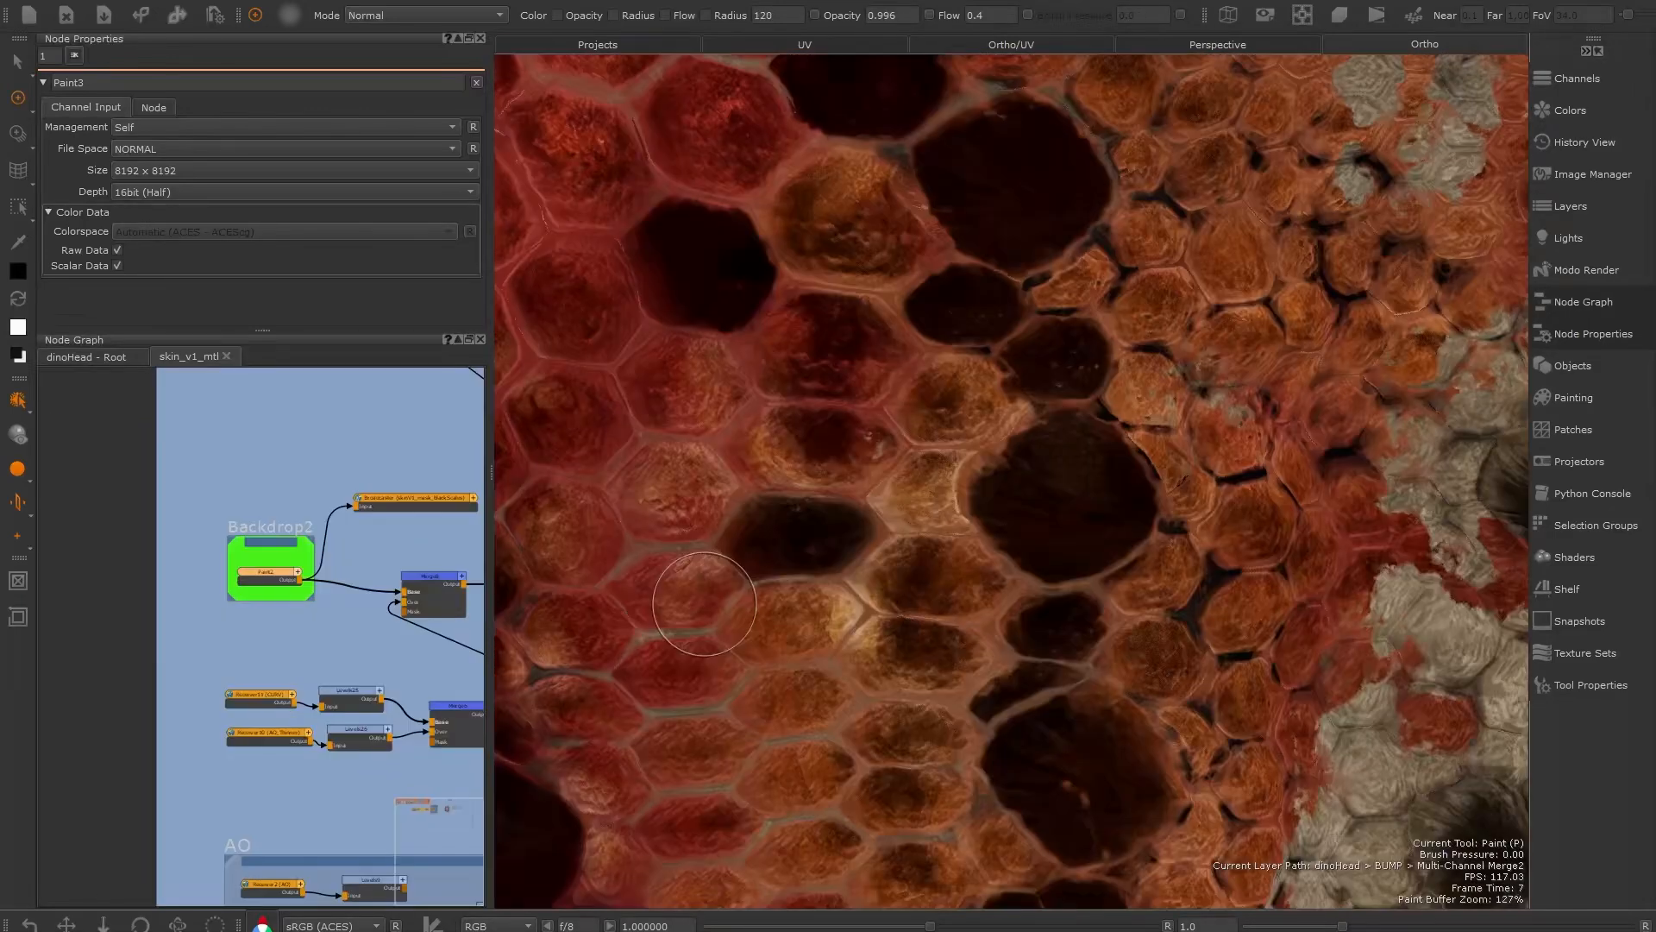
Step: Examine the gaps between the black scales and the irregular line they follow along the neck
scroll(788, 565, "down", 4)
scroll(945, 709, "up", 4)
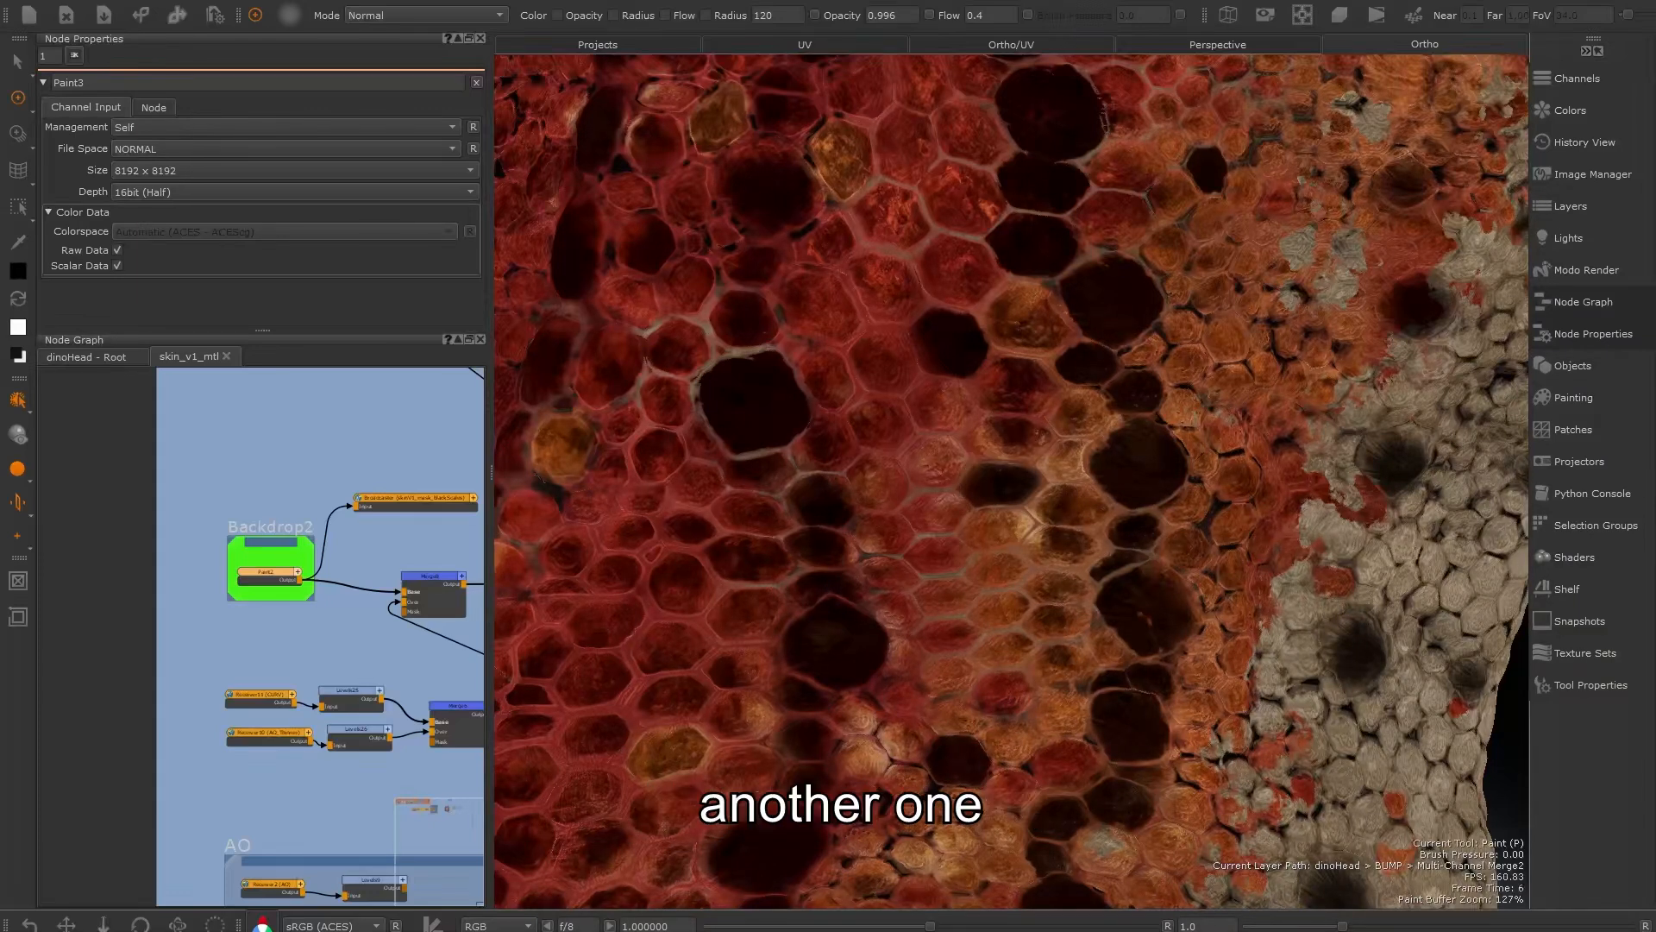
left_click_drag(973, 718, 1017, 509)
left_click_drag(978, 379, 992, 444)
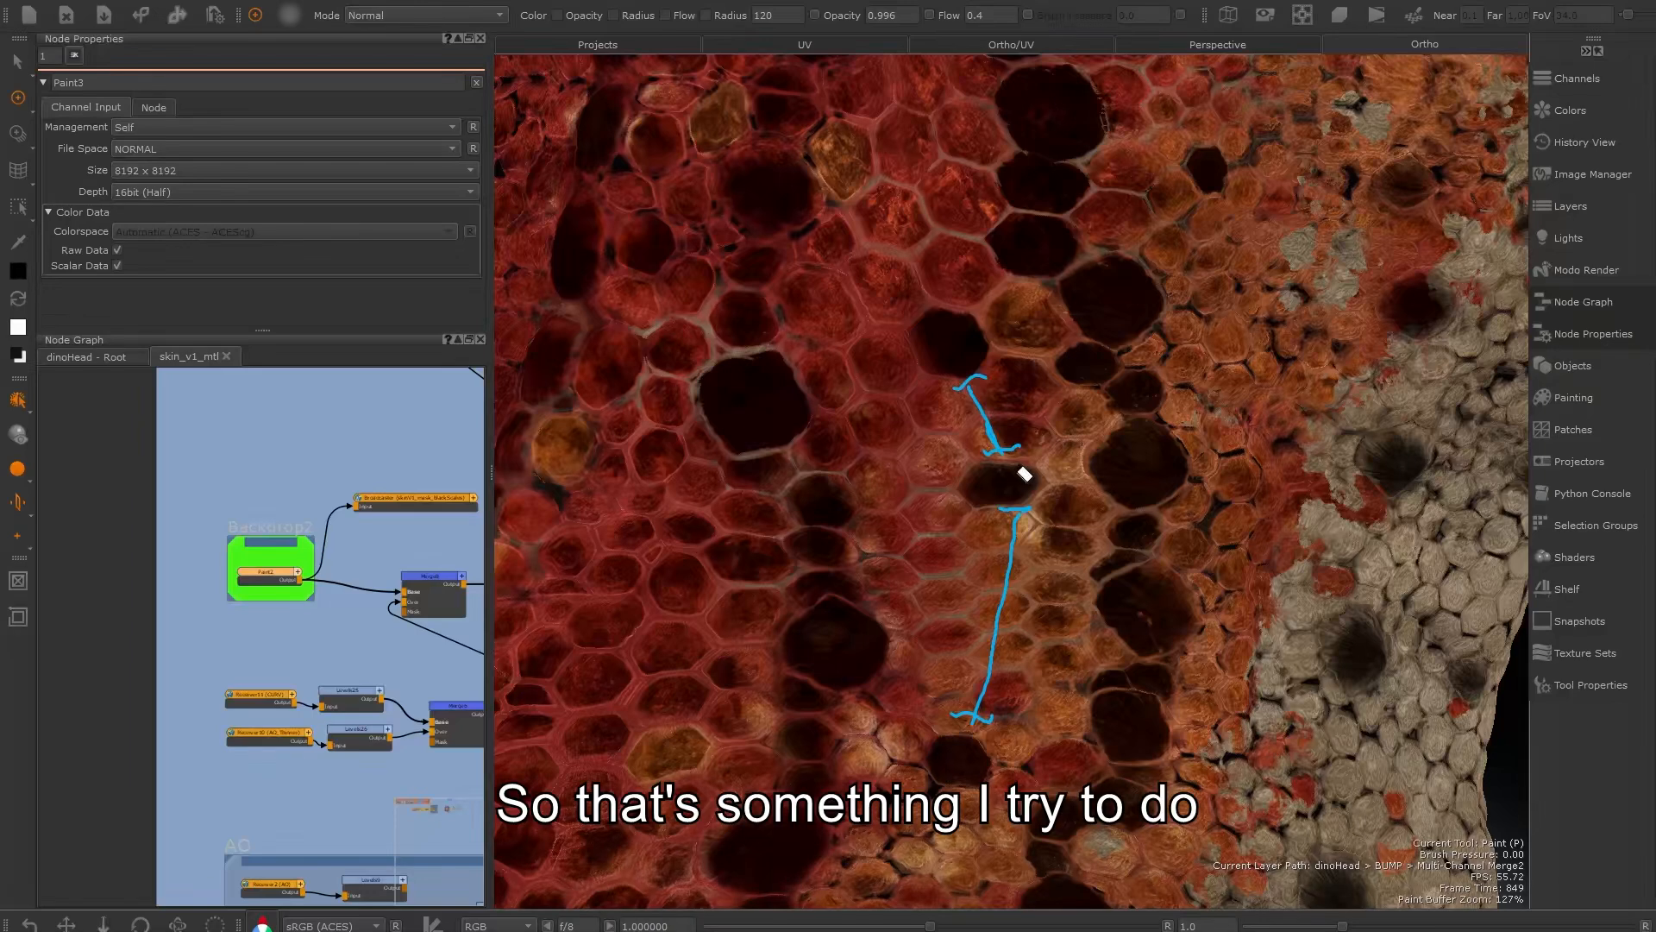
right_click_drag(990, 380, 1083, 576, "alt")
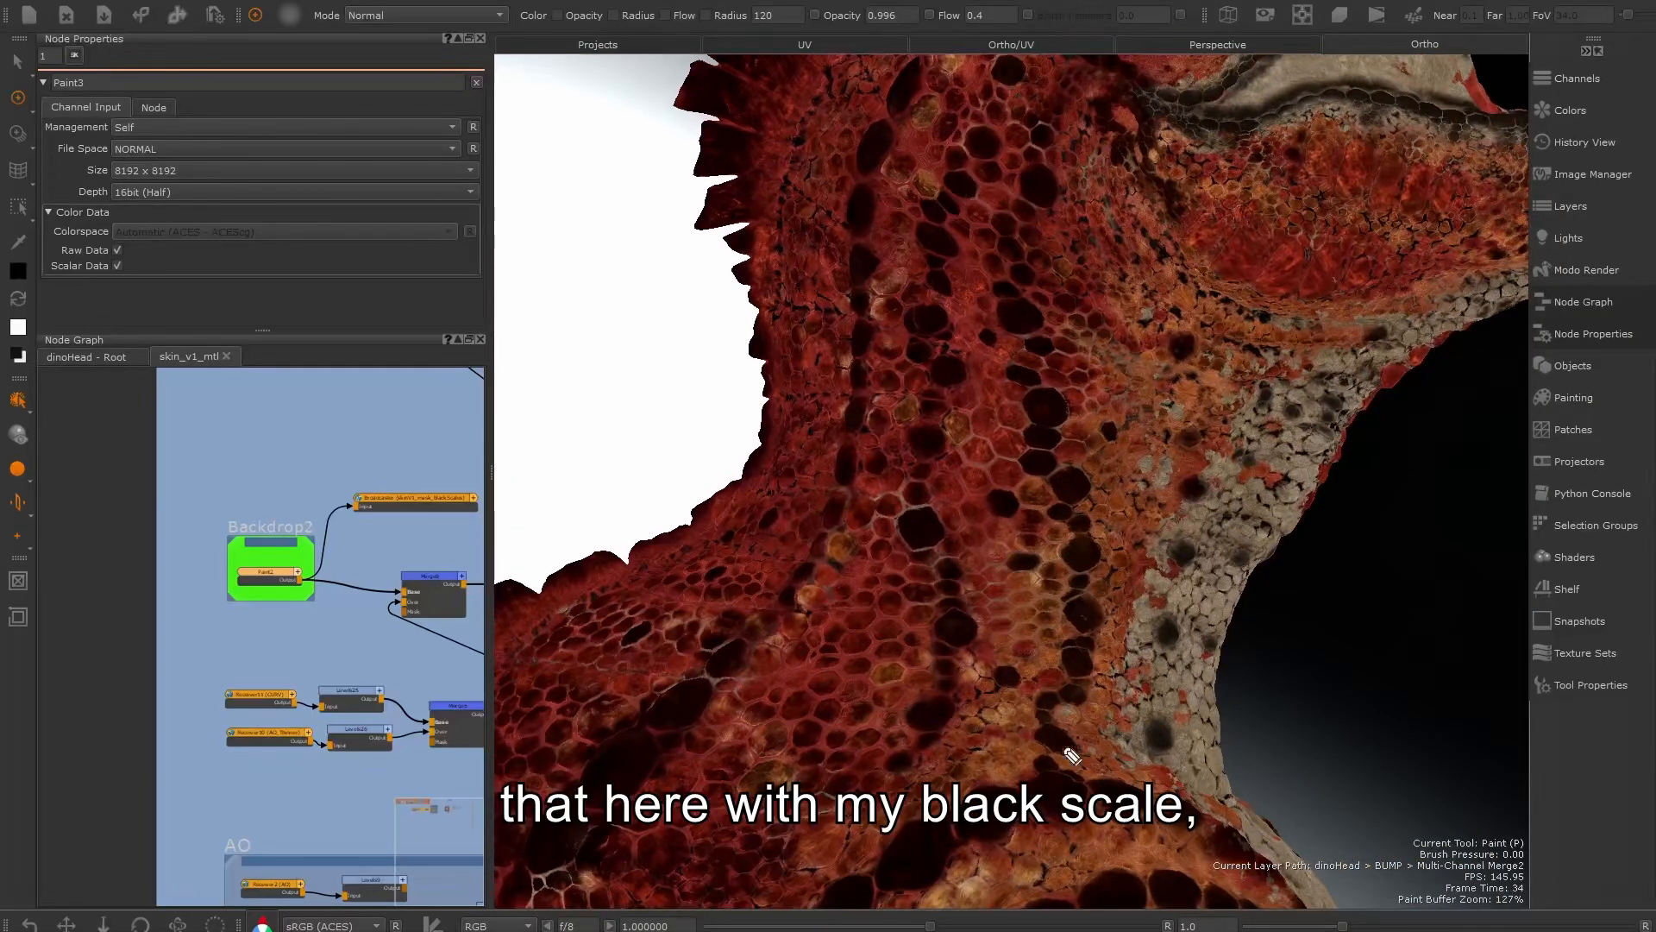
mouse_move(1034, 763)
left_mouse_down()
mouse_move(1074, 593)
mouse_move(1055, 511)
left_mouse_up()
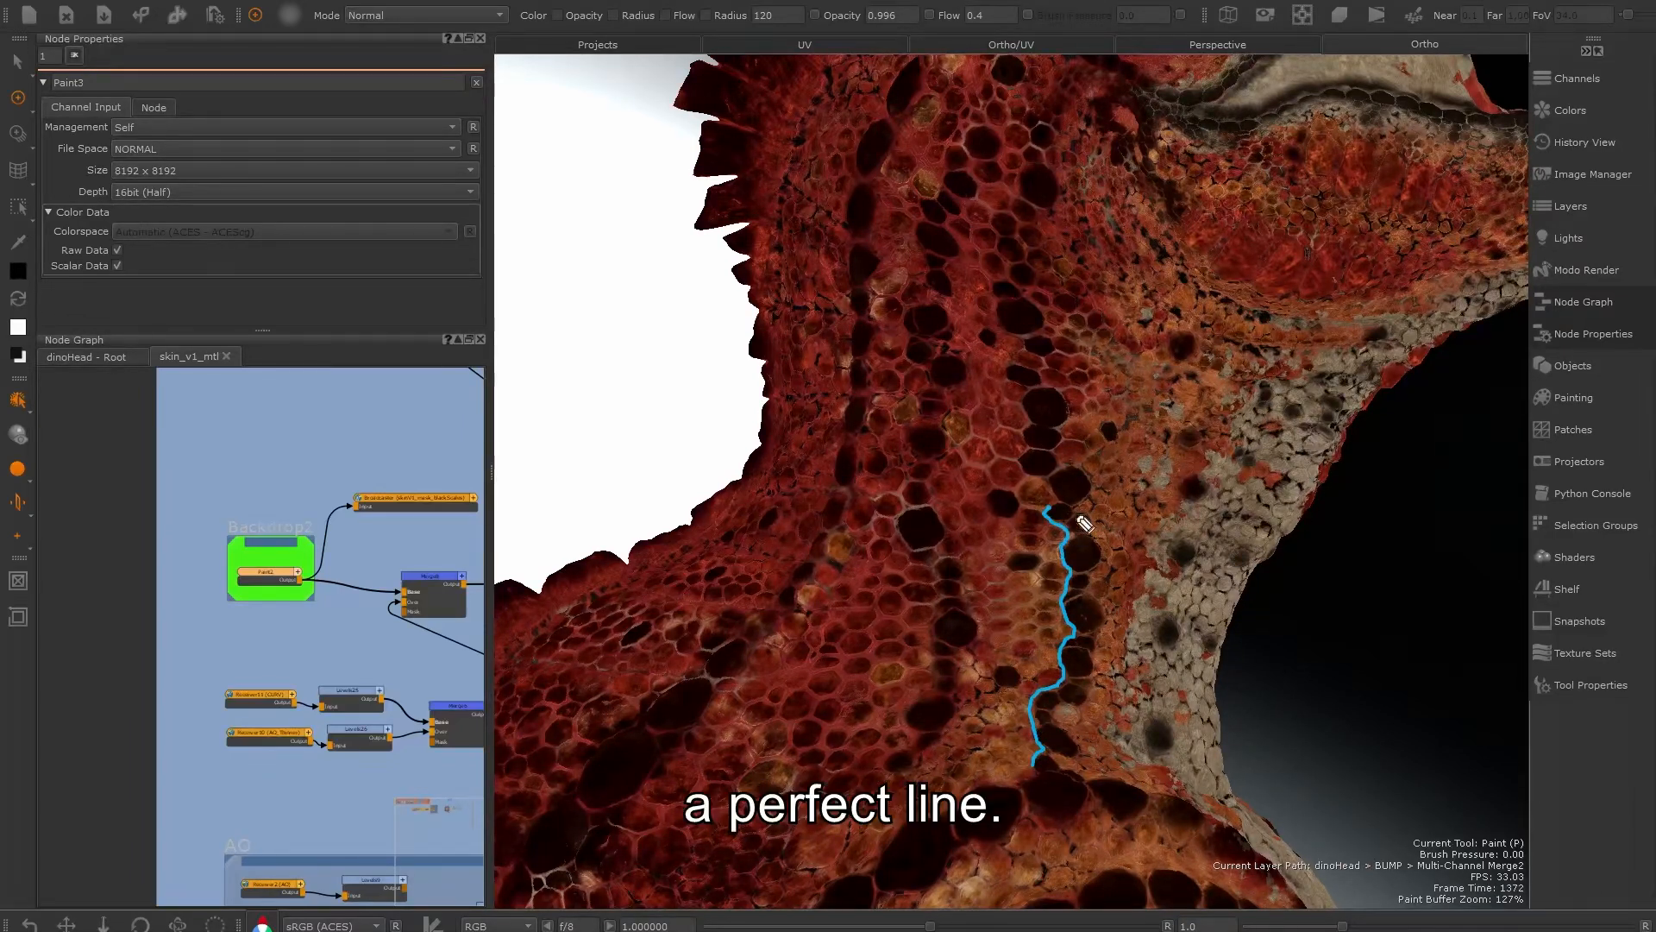
mouse_move(1044, 486)
left_mouse_down()
mouse_move(1025, 438)
mouse_move(1054, 364)
left_mouse_up()
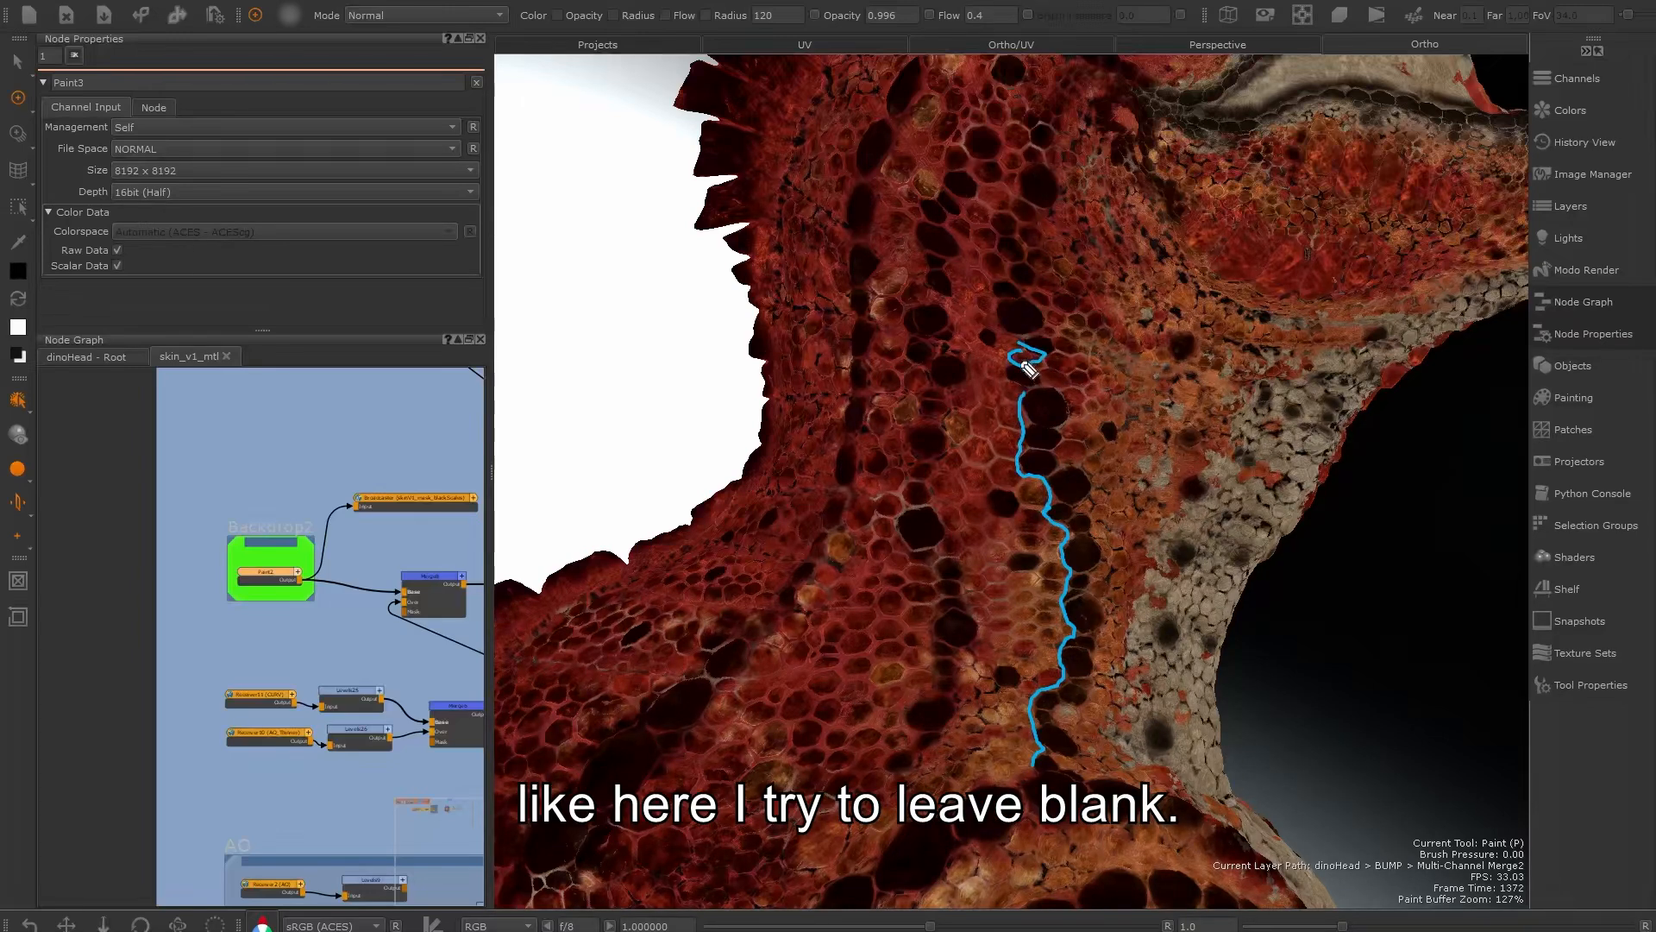
Step: Mark the gaps left in the line of black scales, at its upper part and at the base of the neck
left_click_drag(1013, 208, 1030, 223)
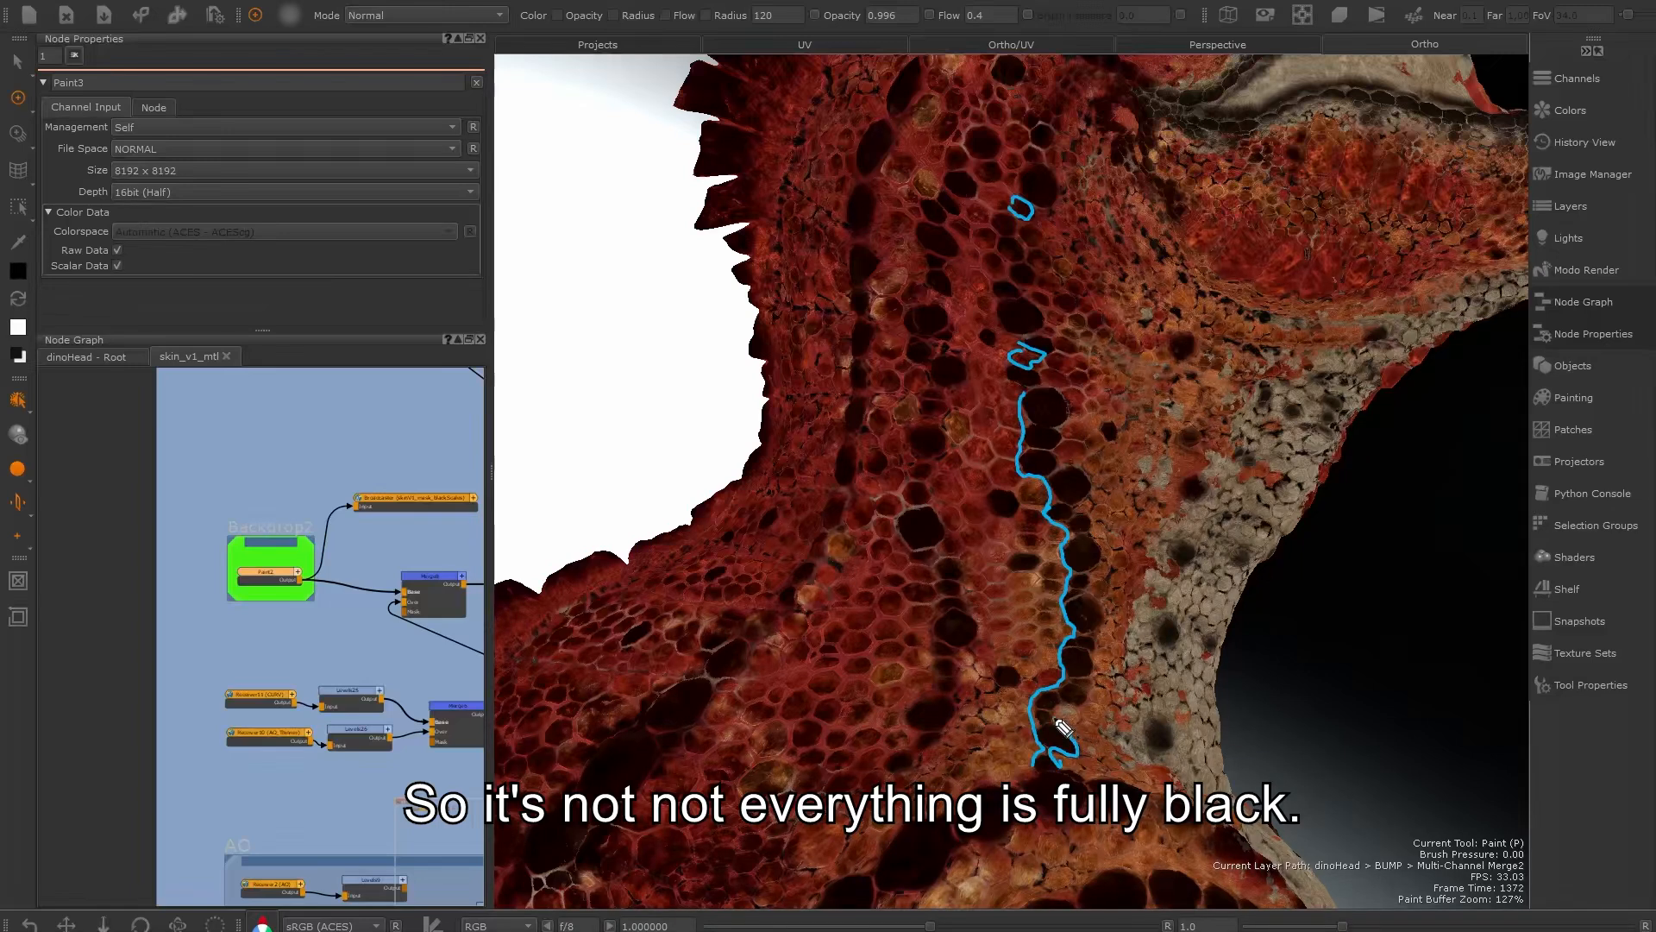
left_click_drag(1063, 727, 1085, 692)
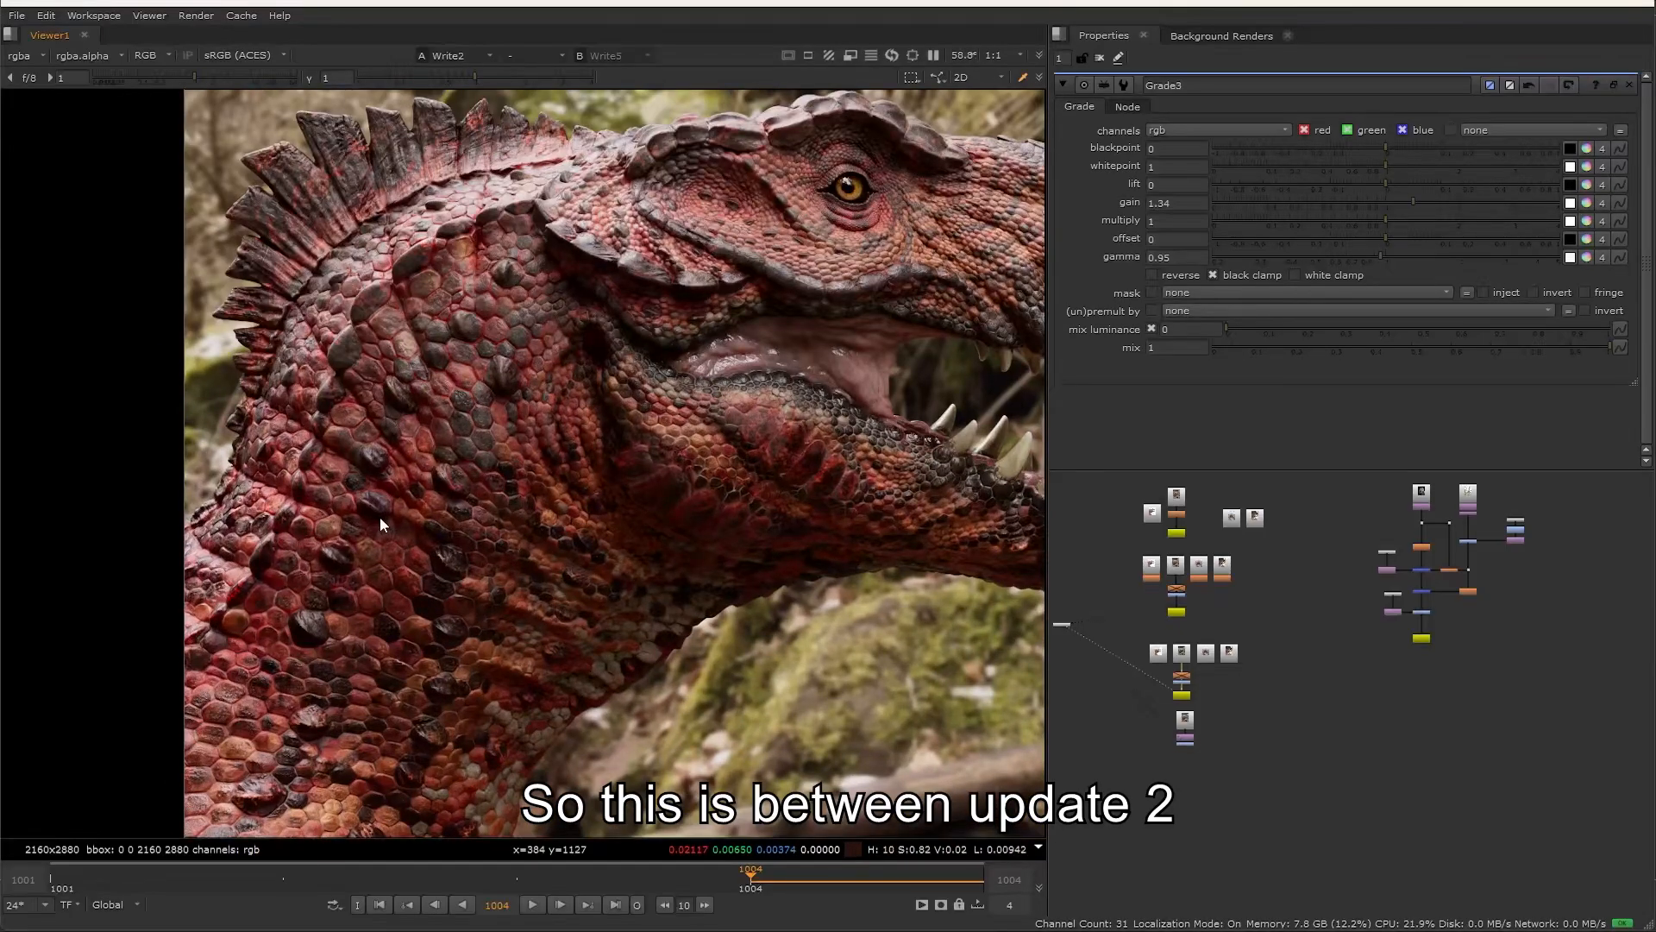
Step: Switch to Nuke and compare the Write2 and Grade5 renders on the neck and close up on the lower jaw
middle_click_drag(362, 614, 382, 522)
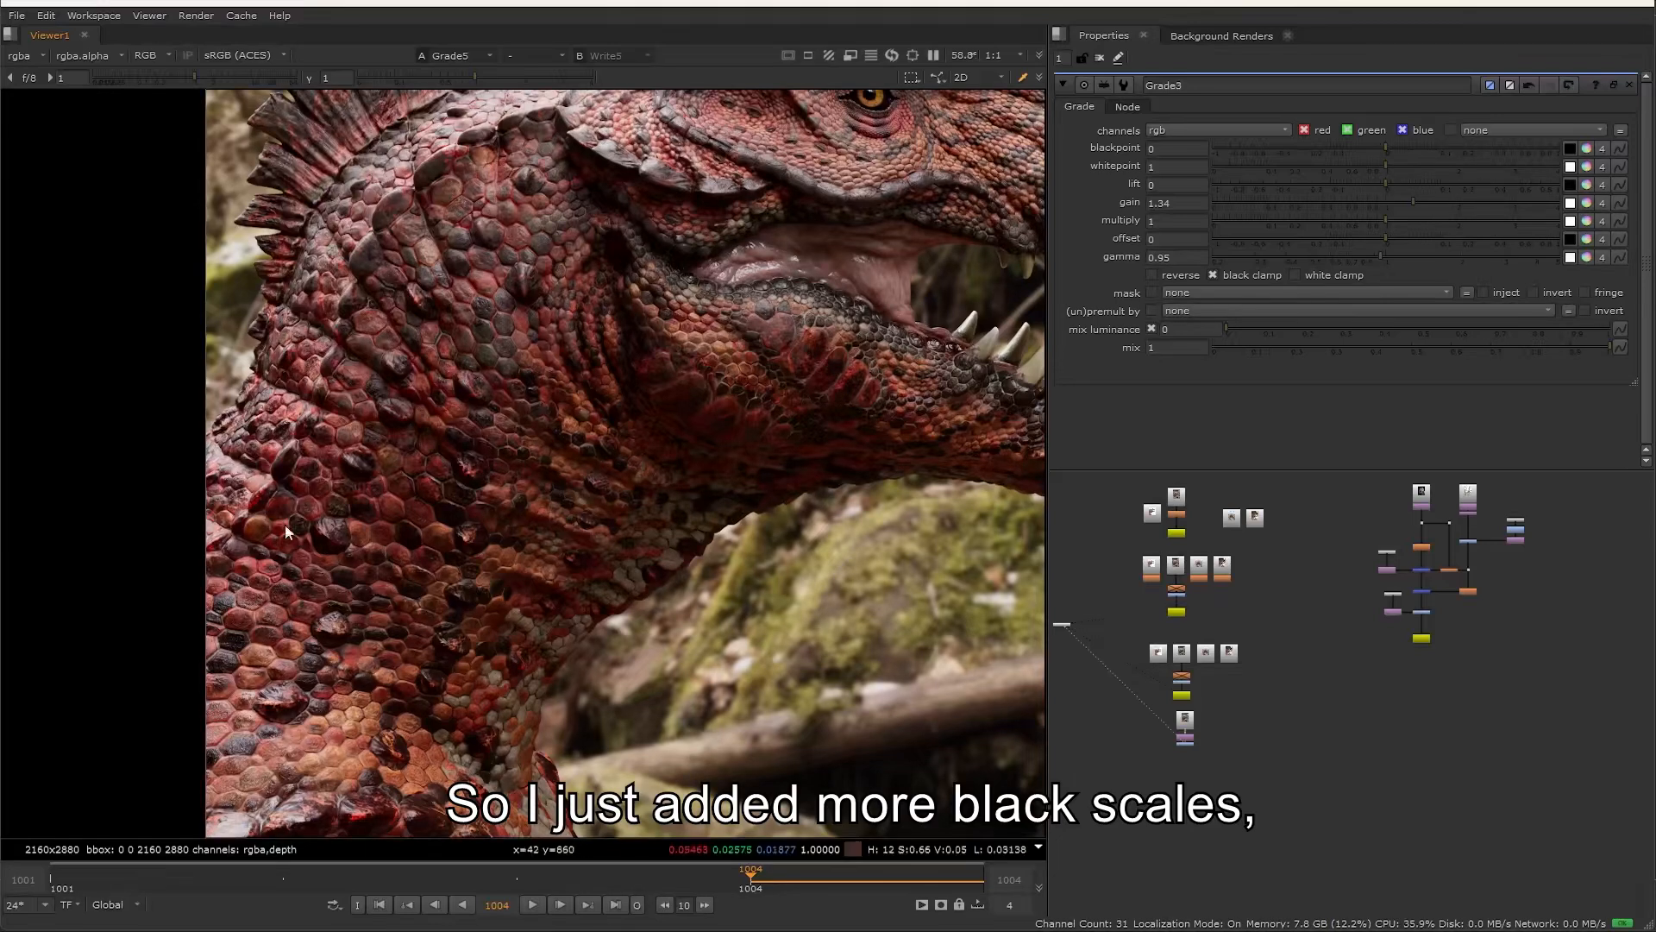
middle_click_drag(820, 344, 685, 484)
scroll(686, 494, "up", 3)
key("2")
scroll(623, 474, "up", 2)
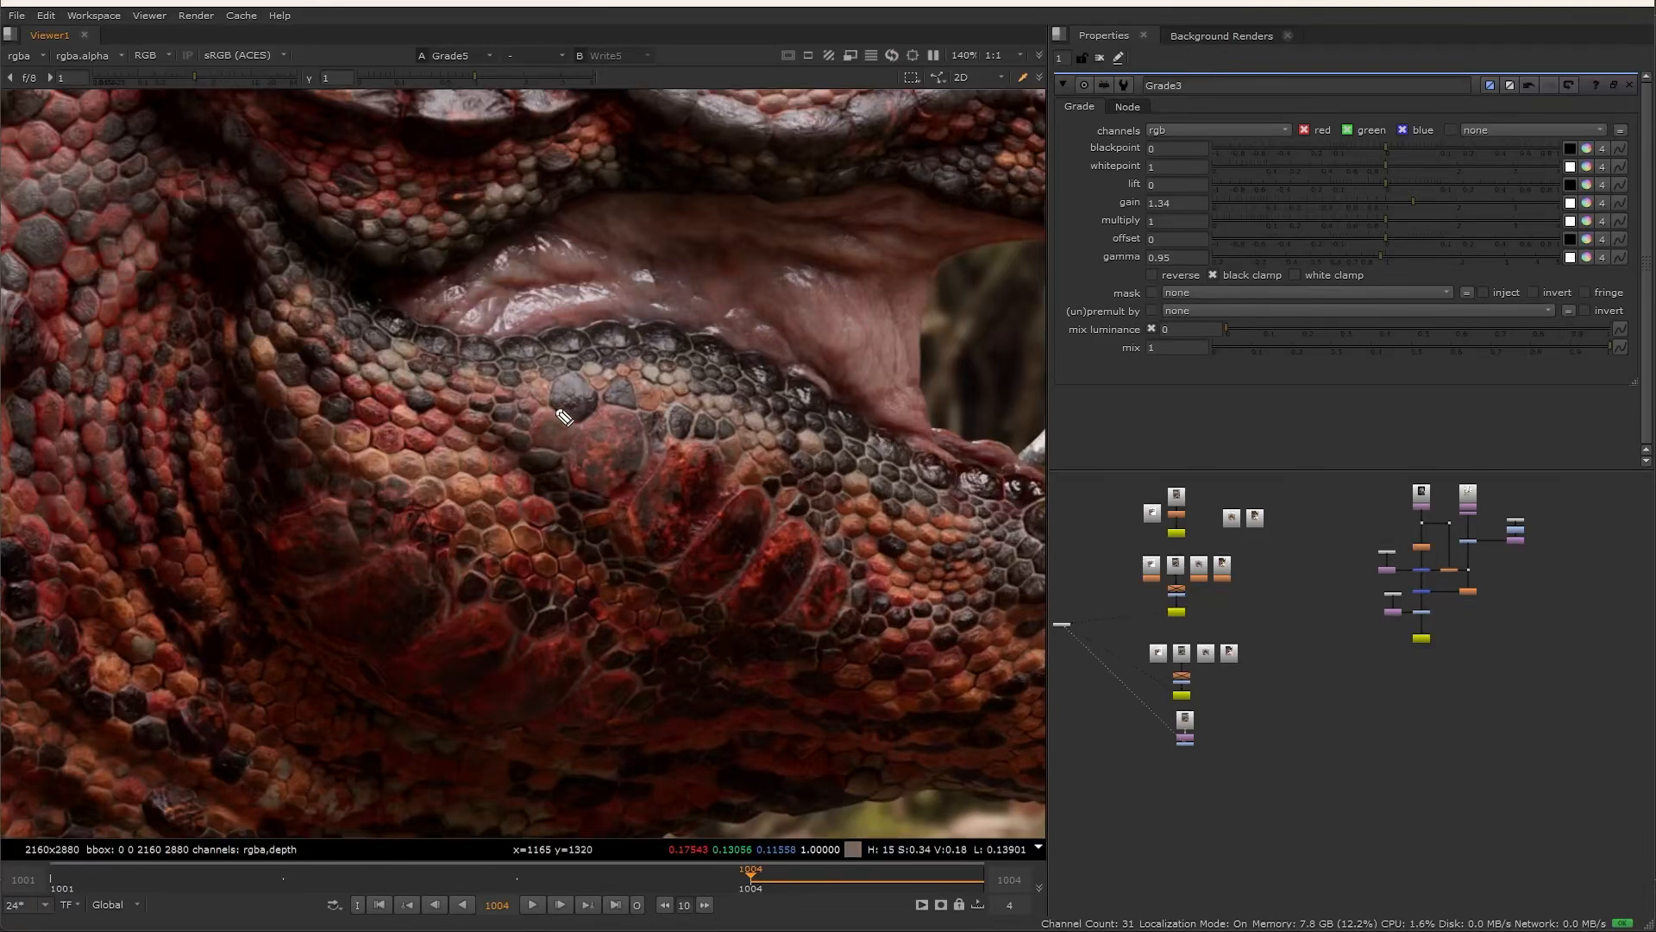
Step: Outline the added black scales above the jaw's red spots and mark the scales left free between them
mouse_move(561, 411)
left_mouse_down()
mouse_move(584, 382)
mouse_move(684, 442)
left_mouse_up()
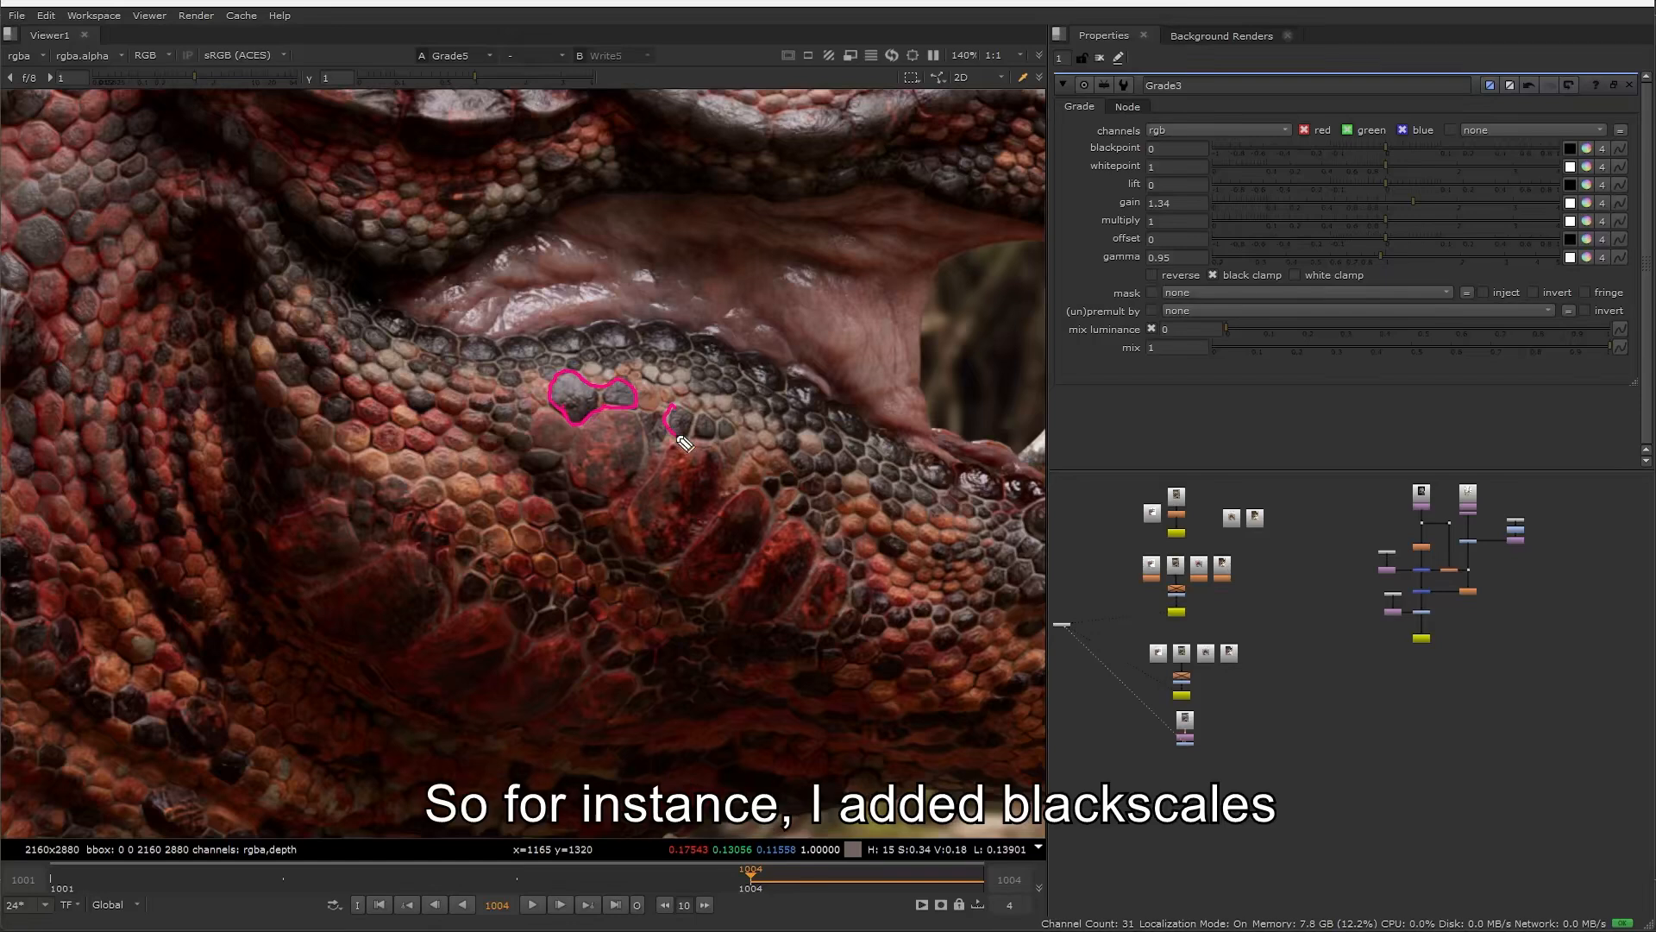
left_click_drag(763, 479, 798, 474)
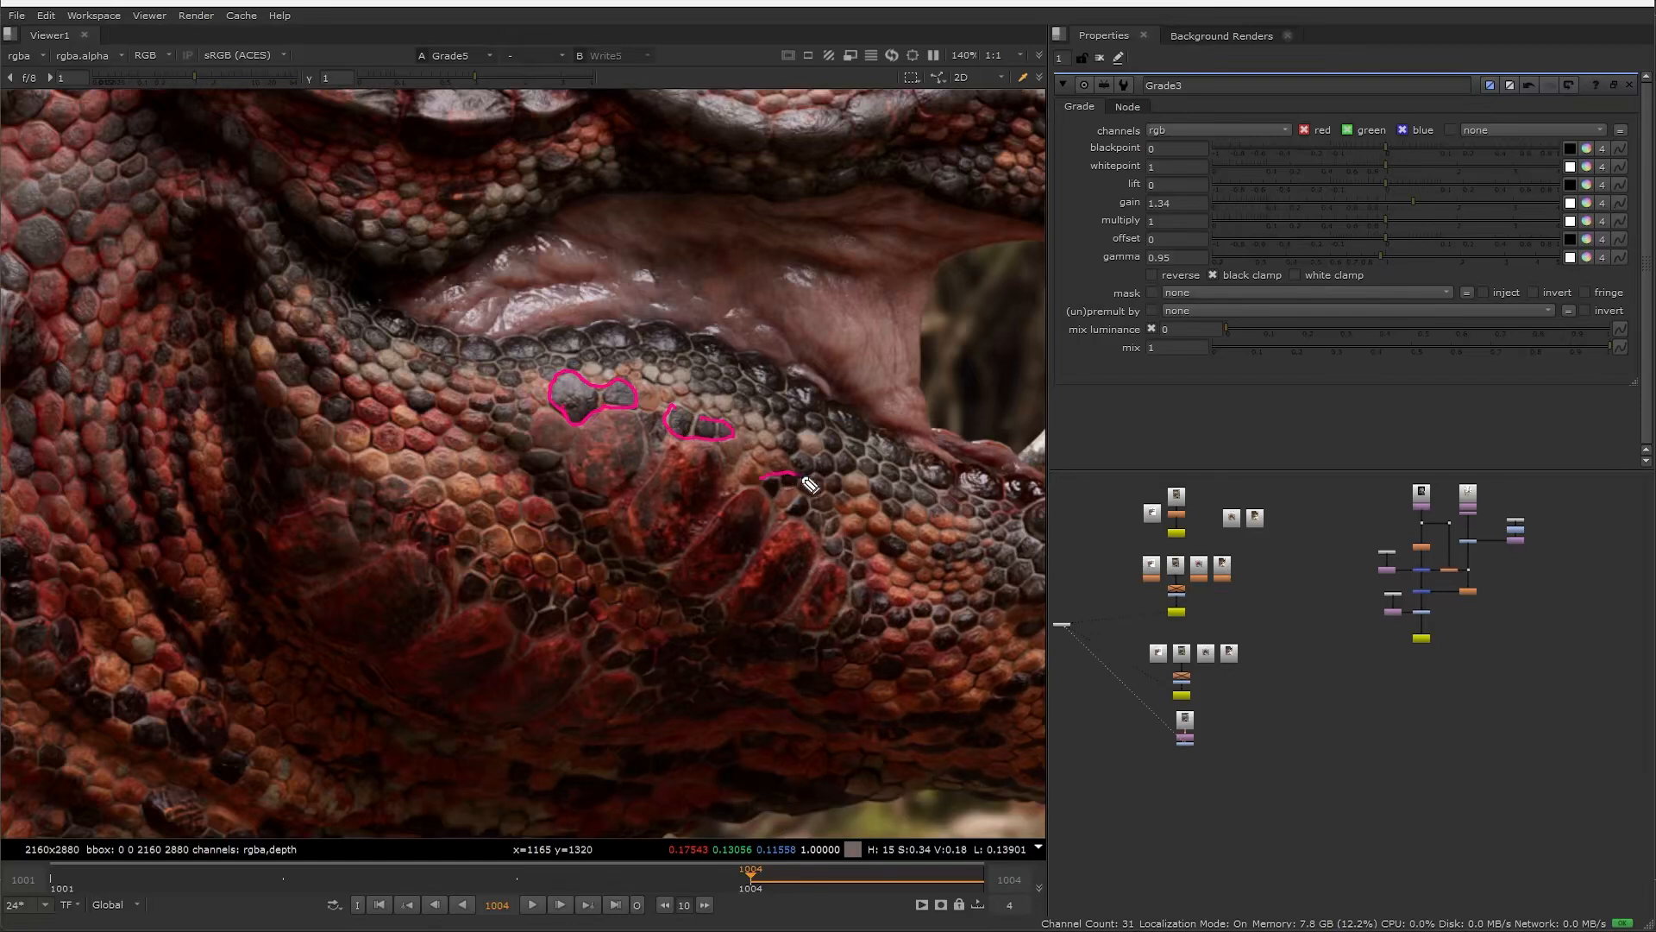
left_click_drag(841, 557, 782, 497)
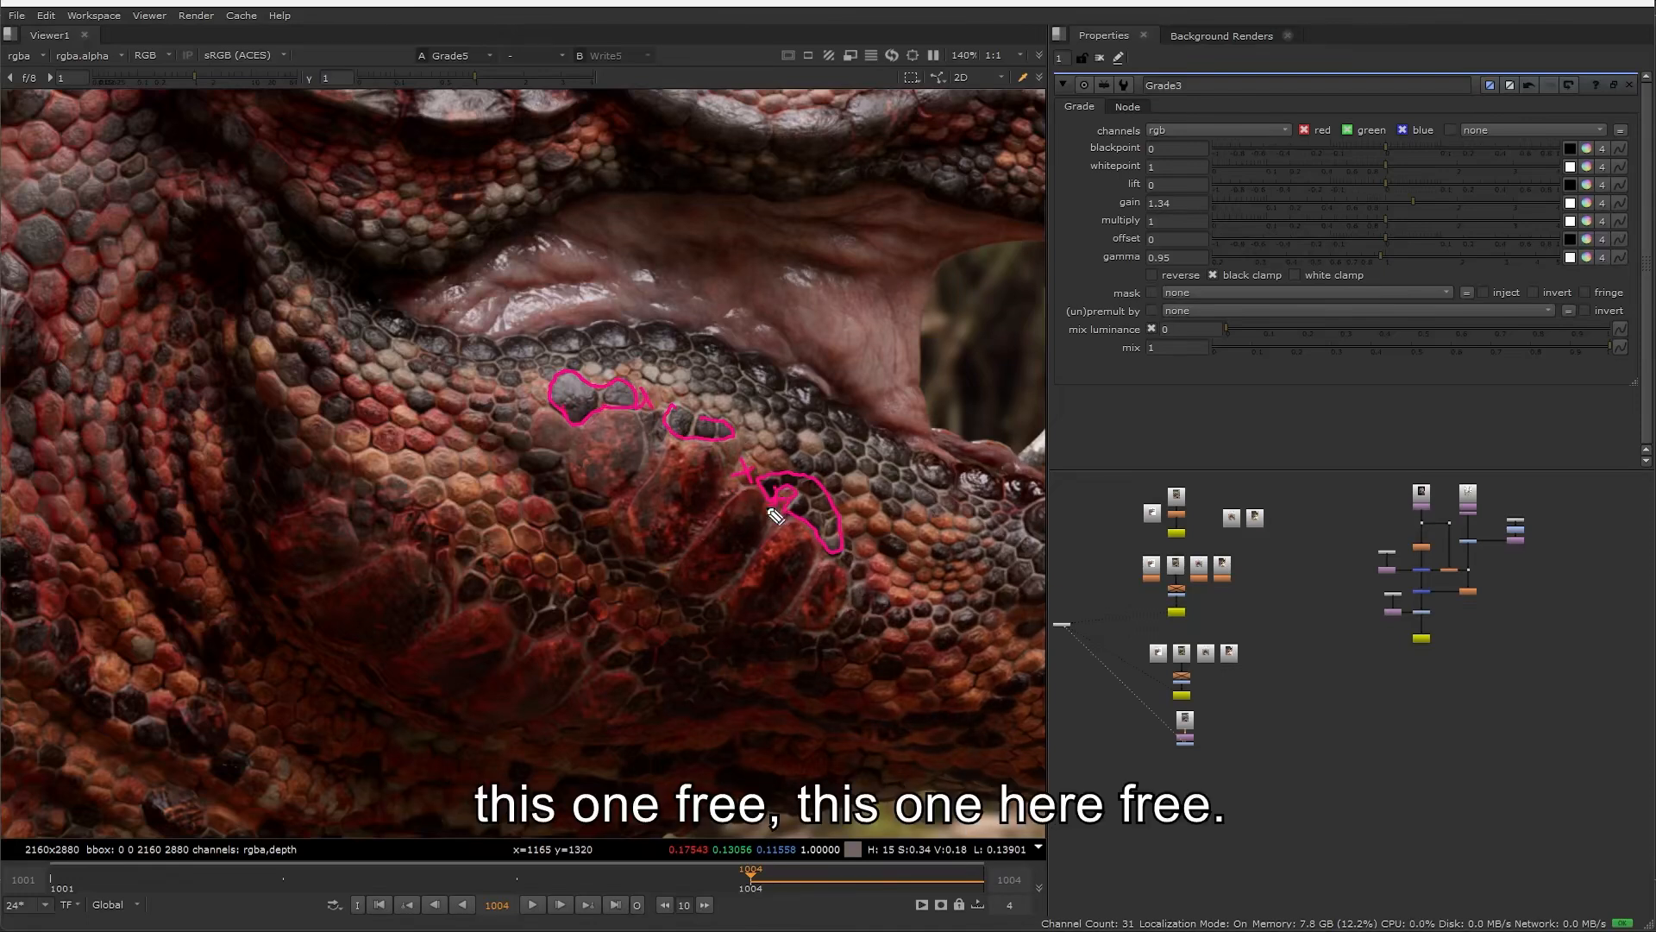
left_click_drag(806, 430, 803, 449)
left_click_drag(816, 438, 797, 441)
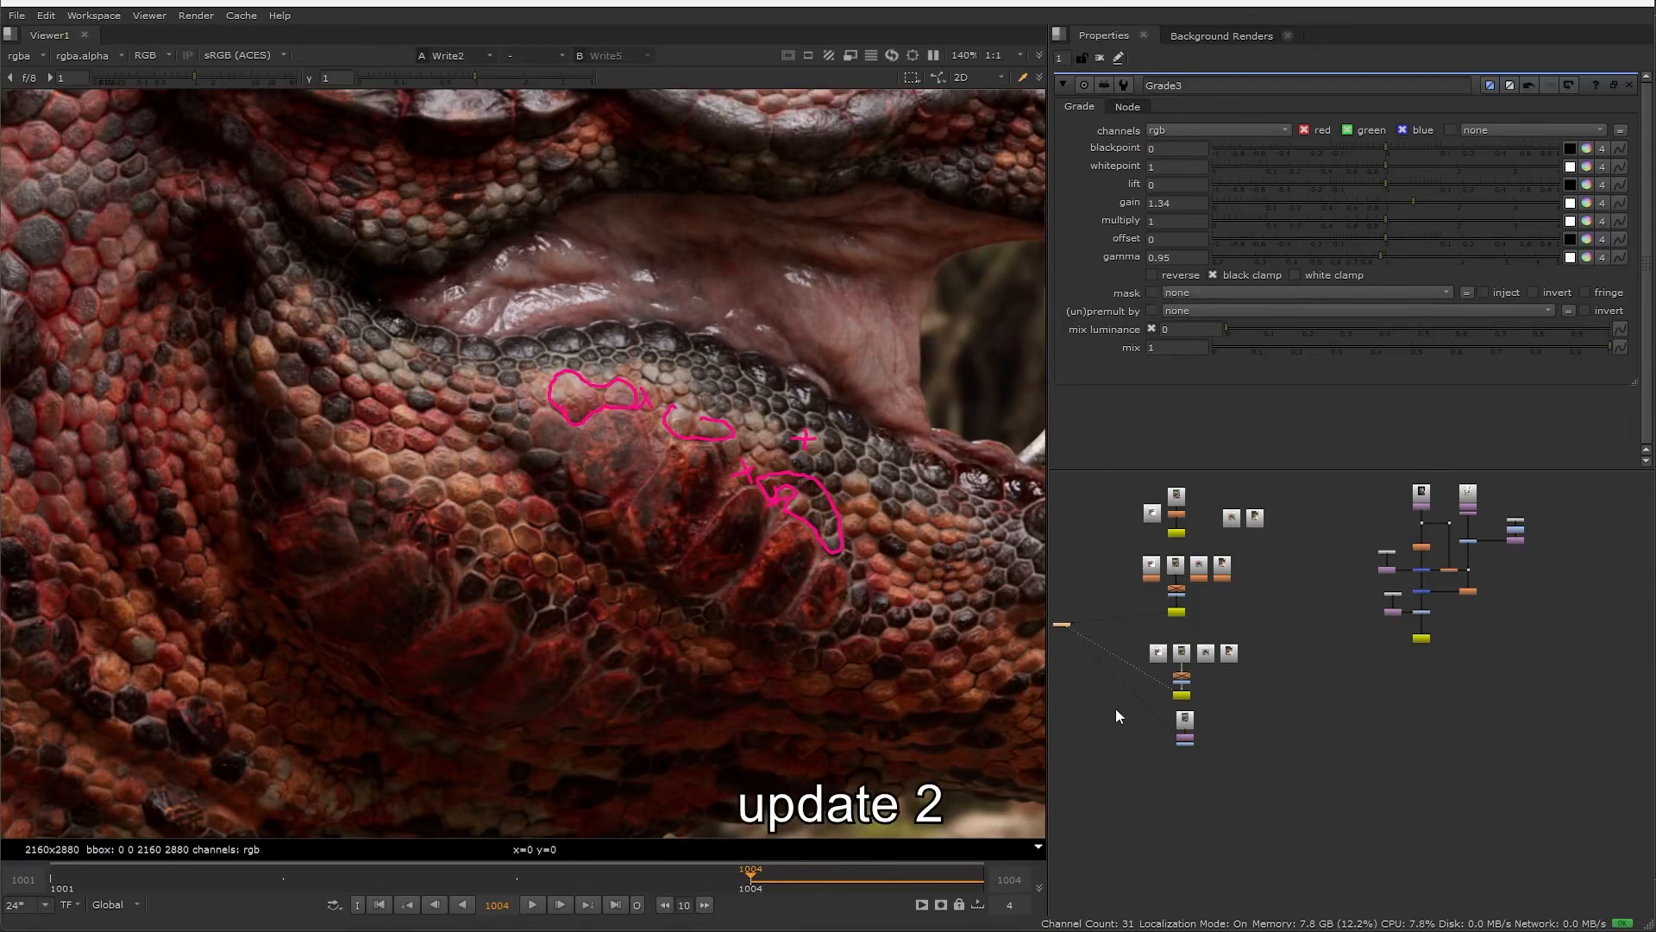
Step: Flip repeatedly between the Write2 and Grade5 renders to compare the marked scales above the jaw's red spots
key("2")
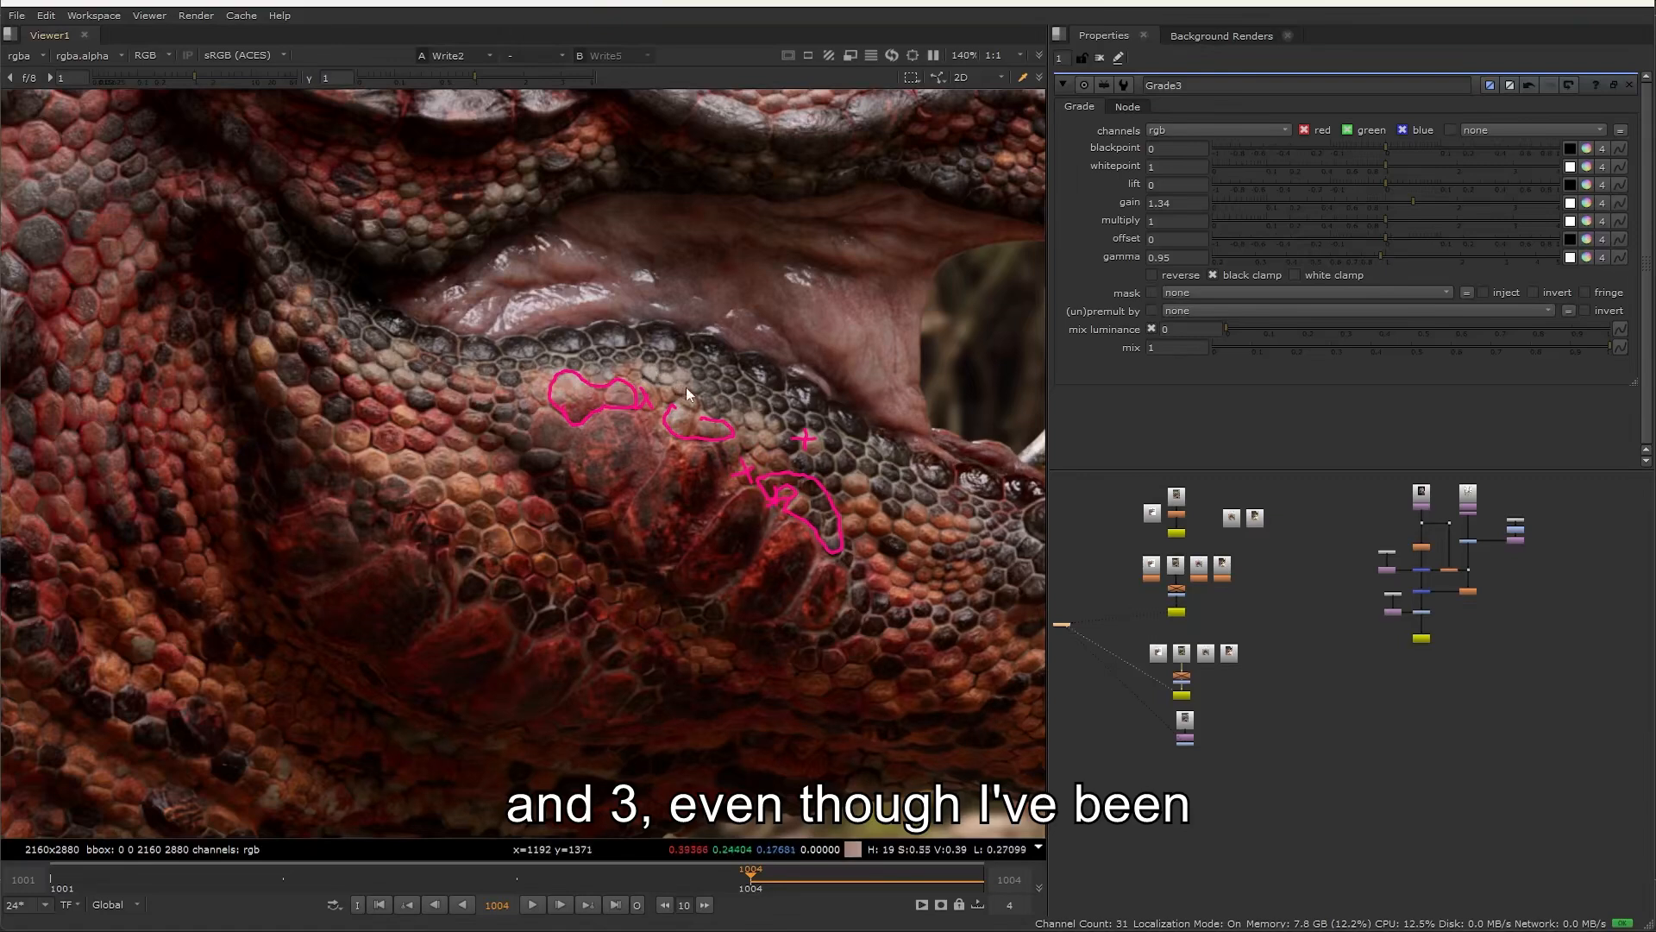
key("3")
key("2")
key("3")
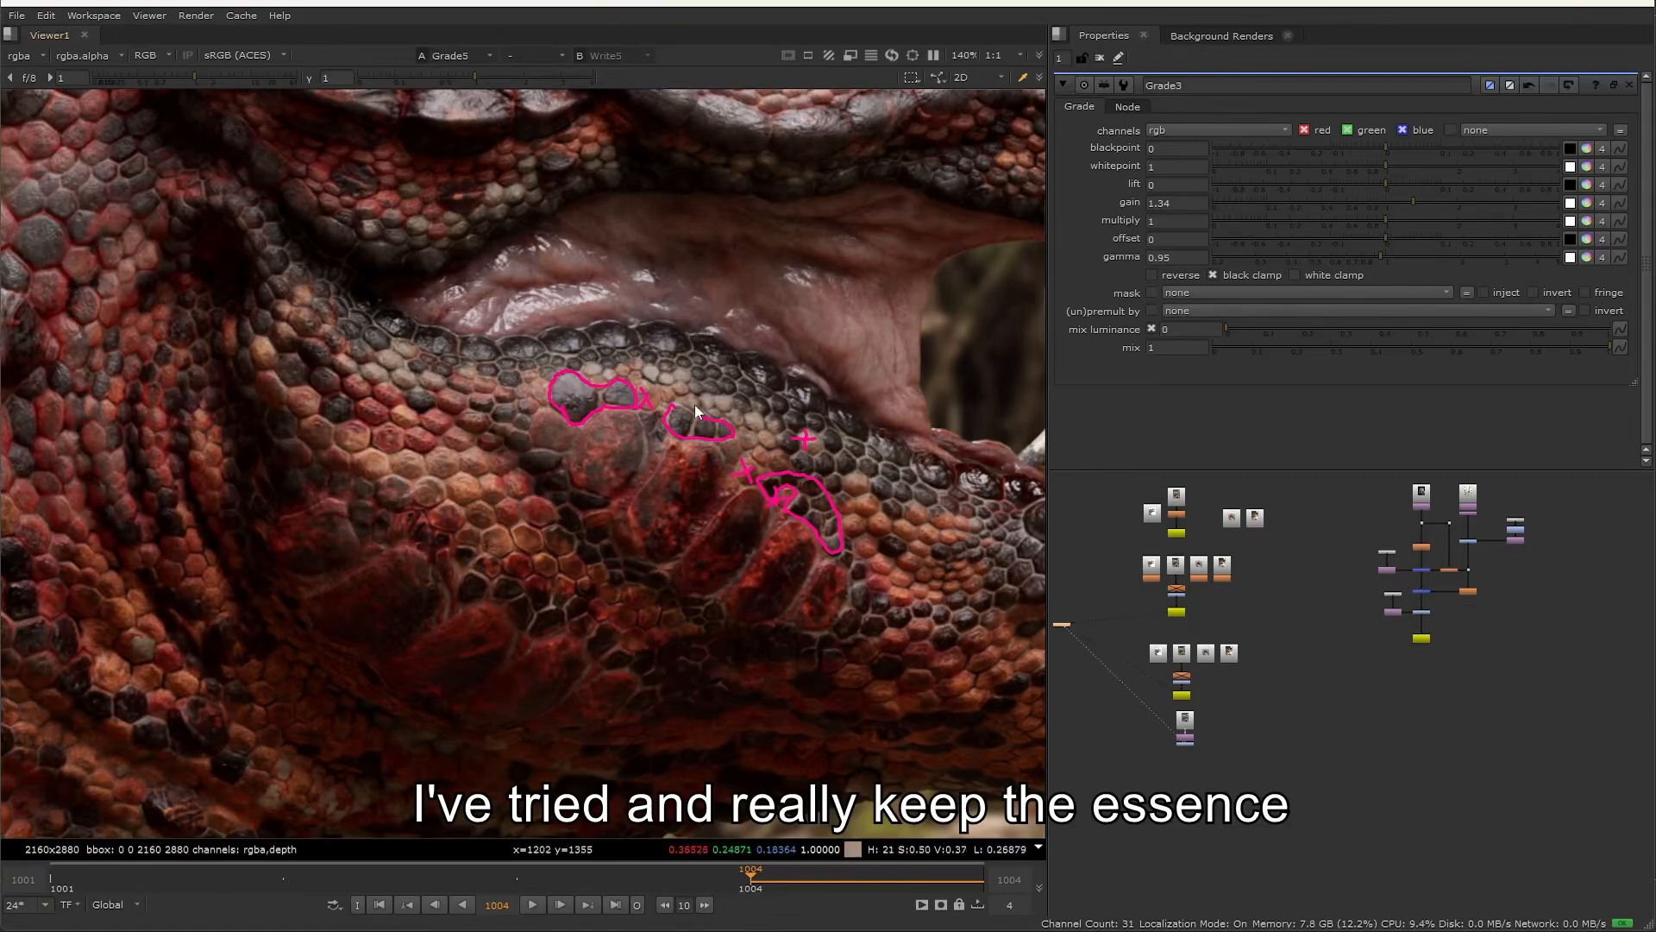
key("2")
key("3")
key("2")
key("3")
key("2")
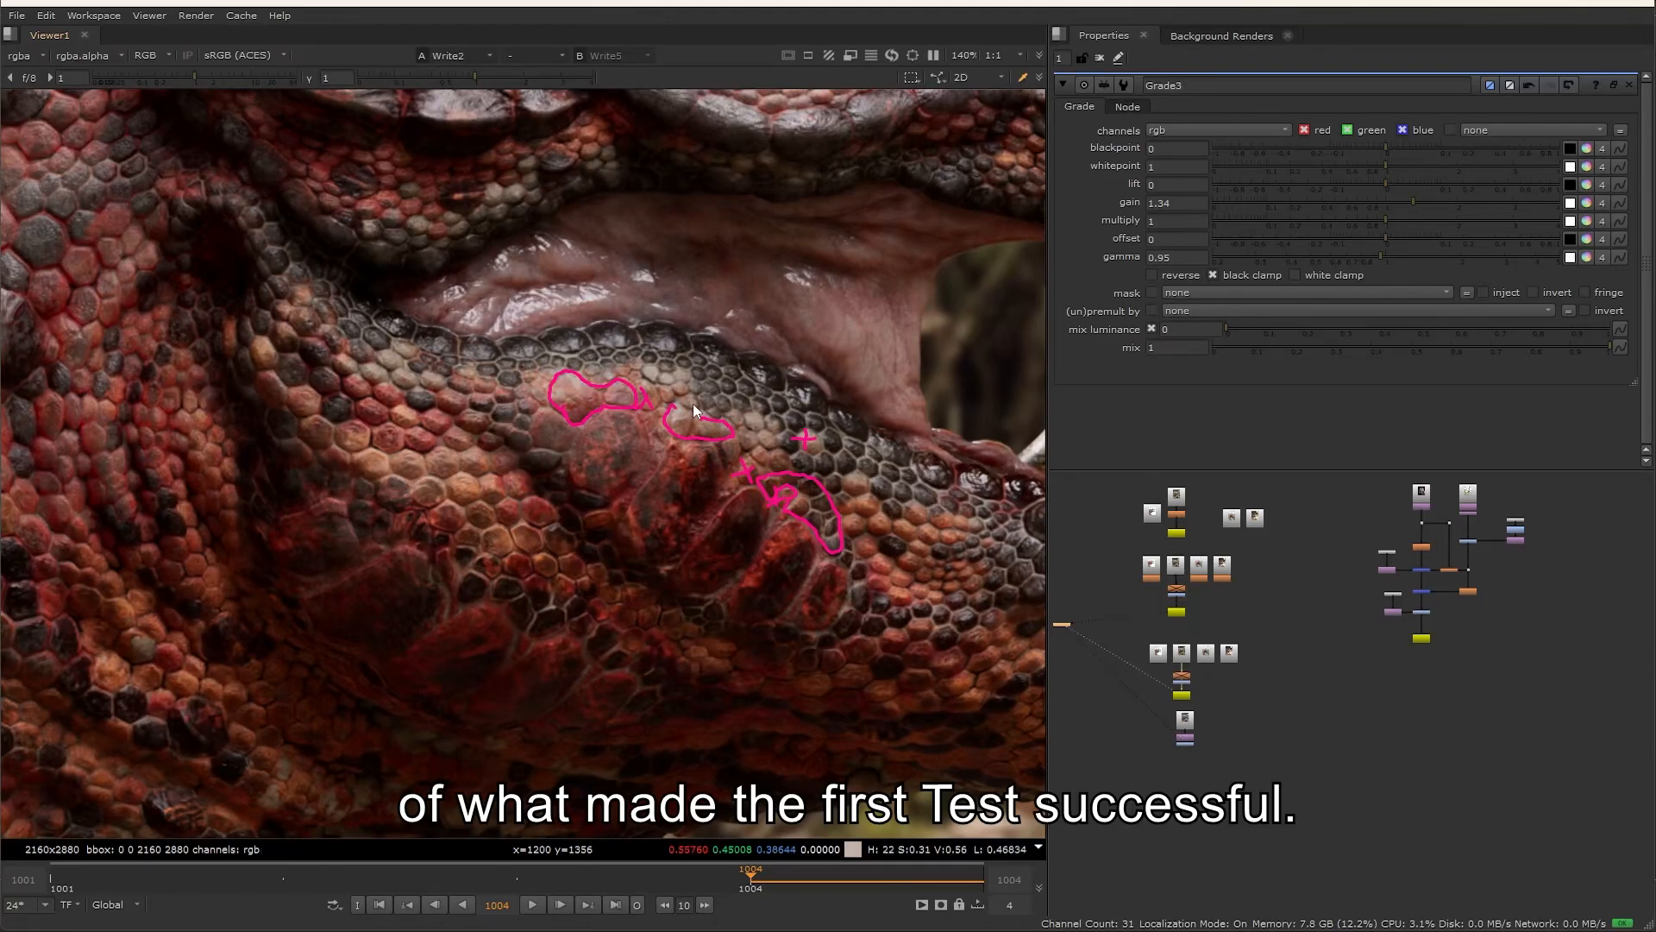
key("3")
key("2")
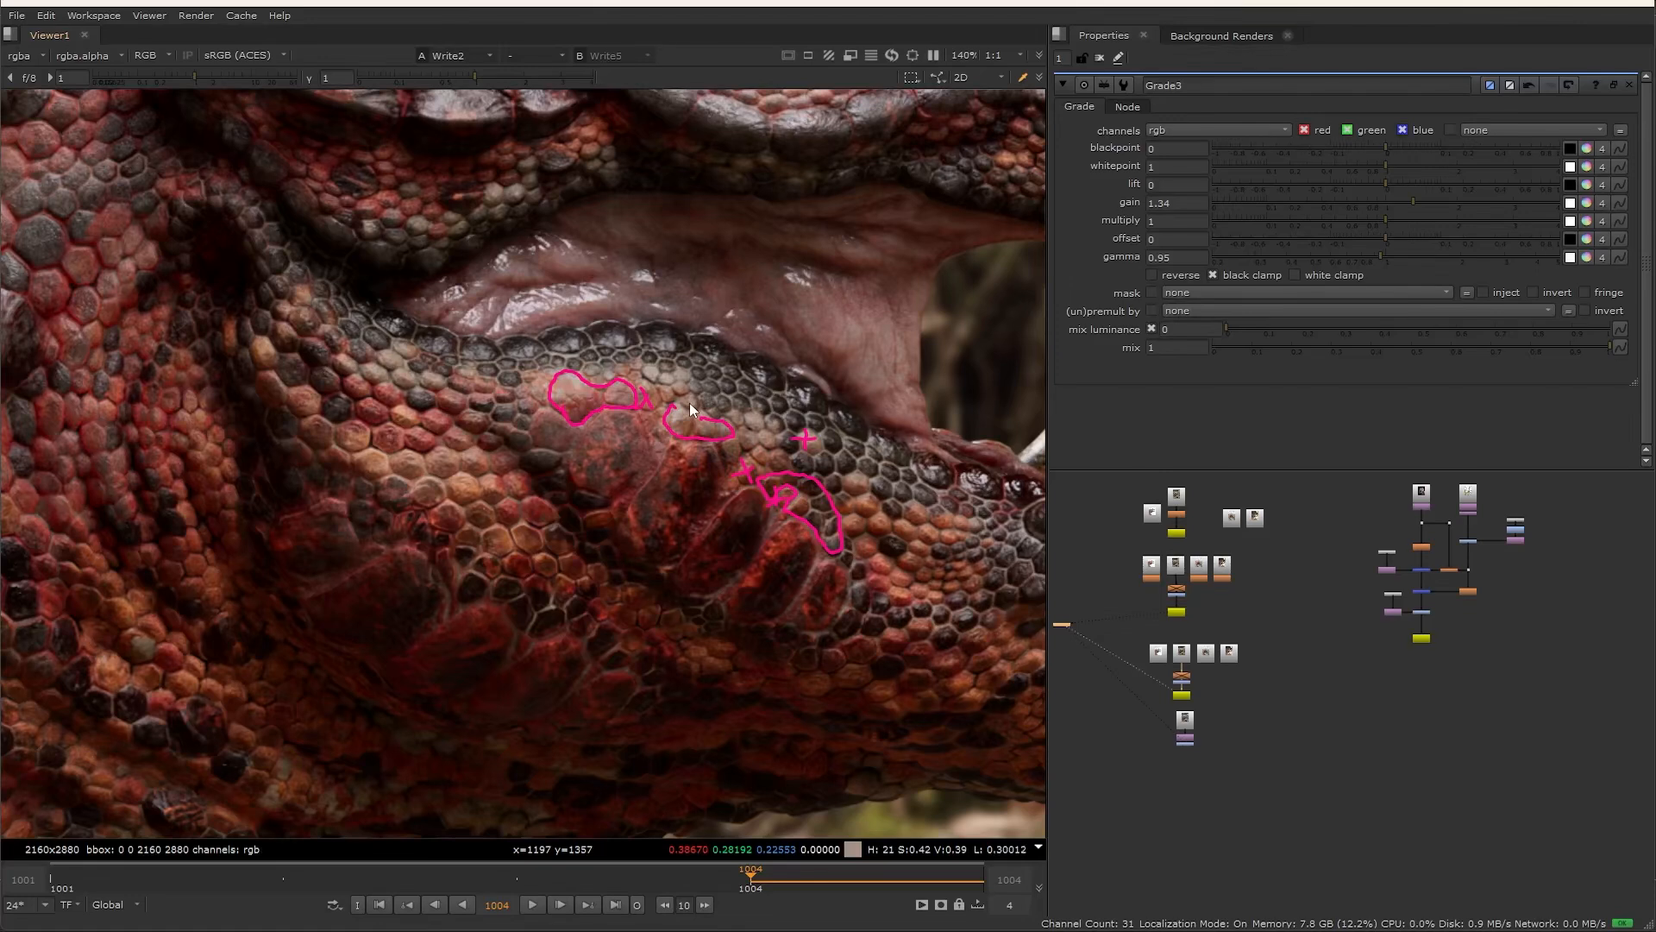
key("3")
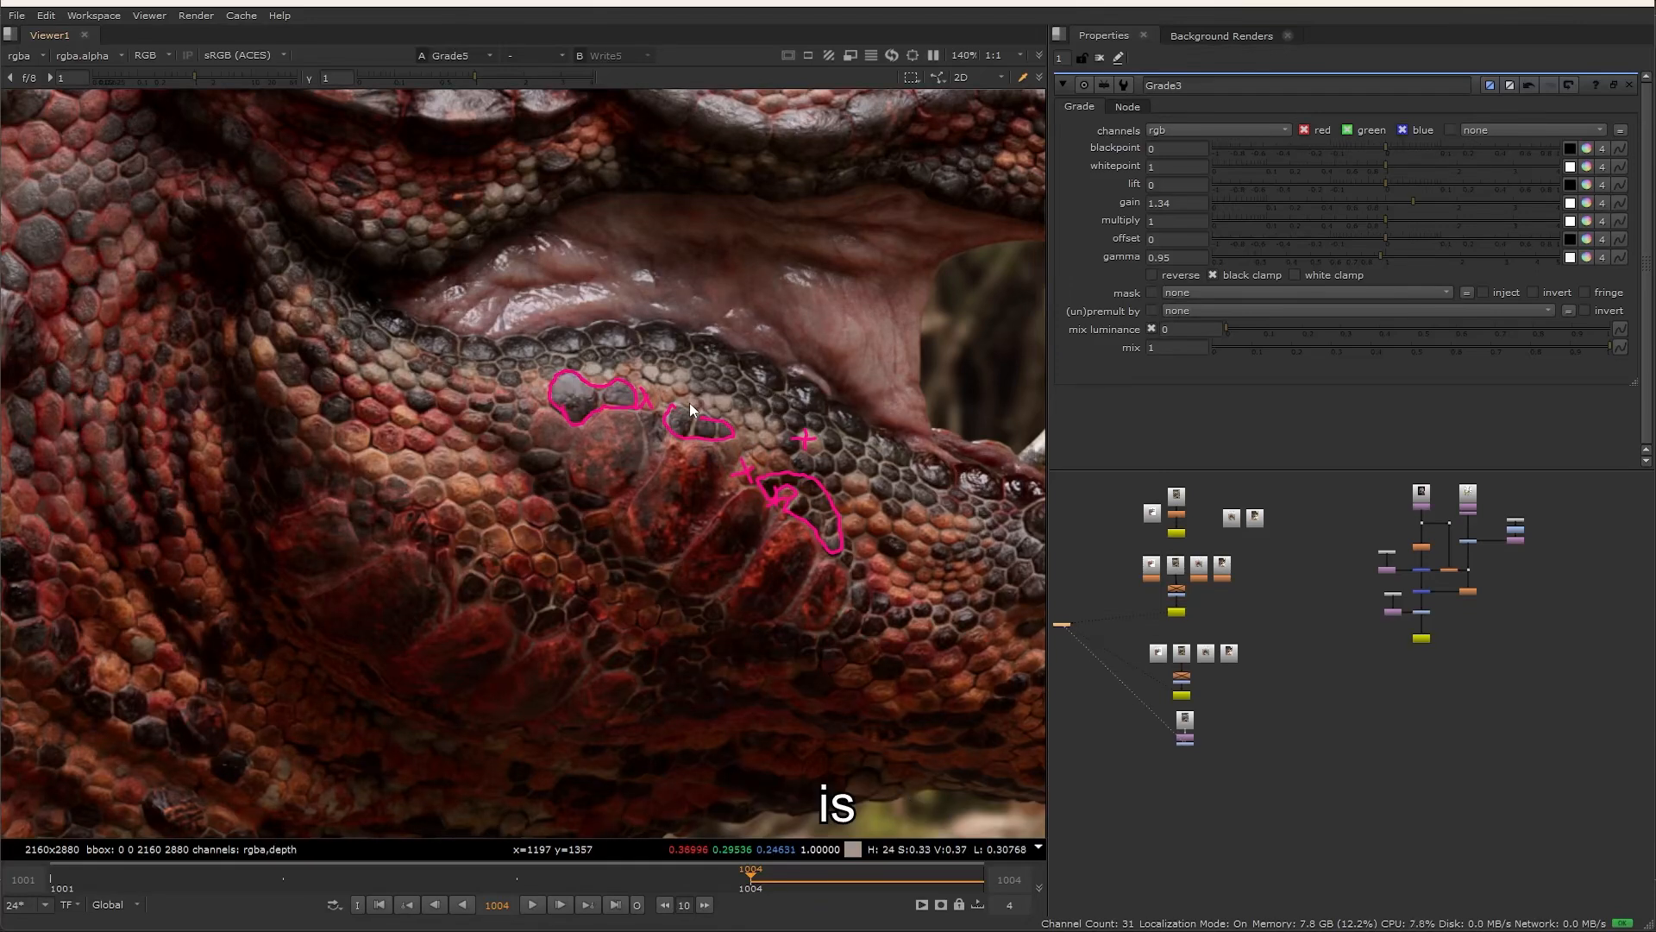
key("1")
key("3")
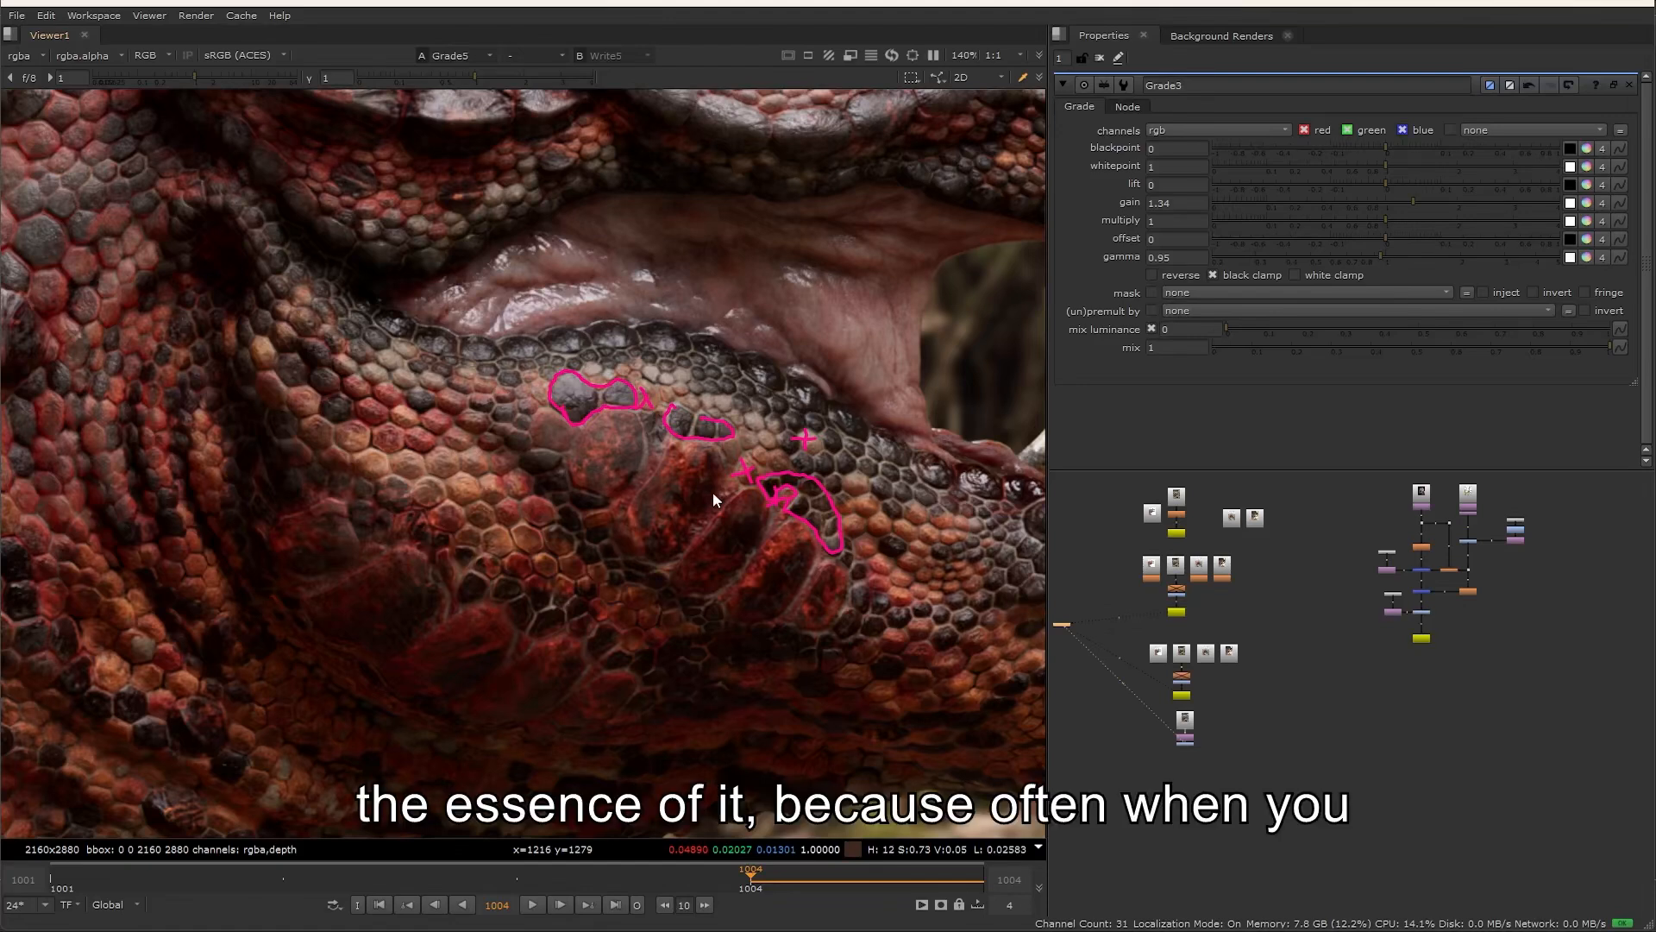
left_click_drag(647, 399, 690, 427)
left_click_drag(820, 461, 795, 438)
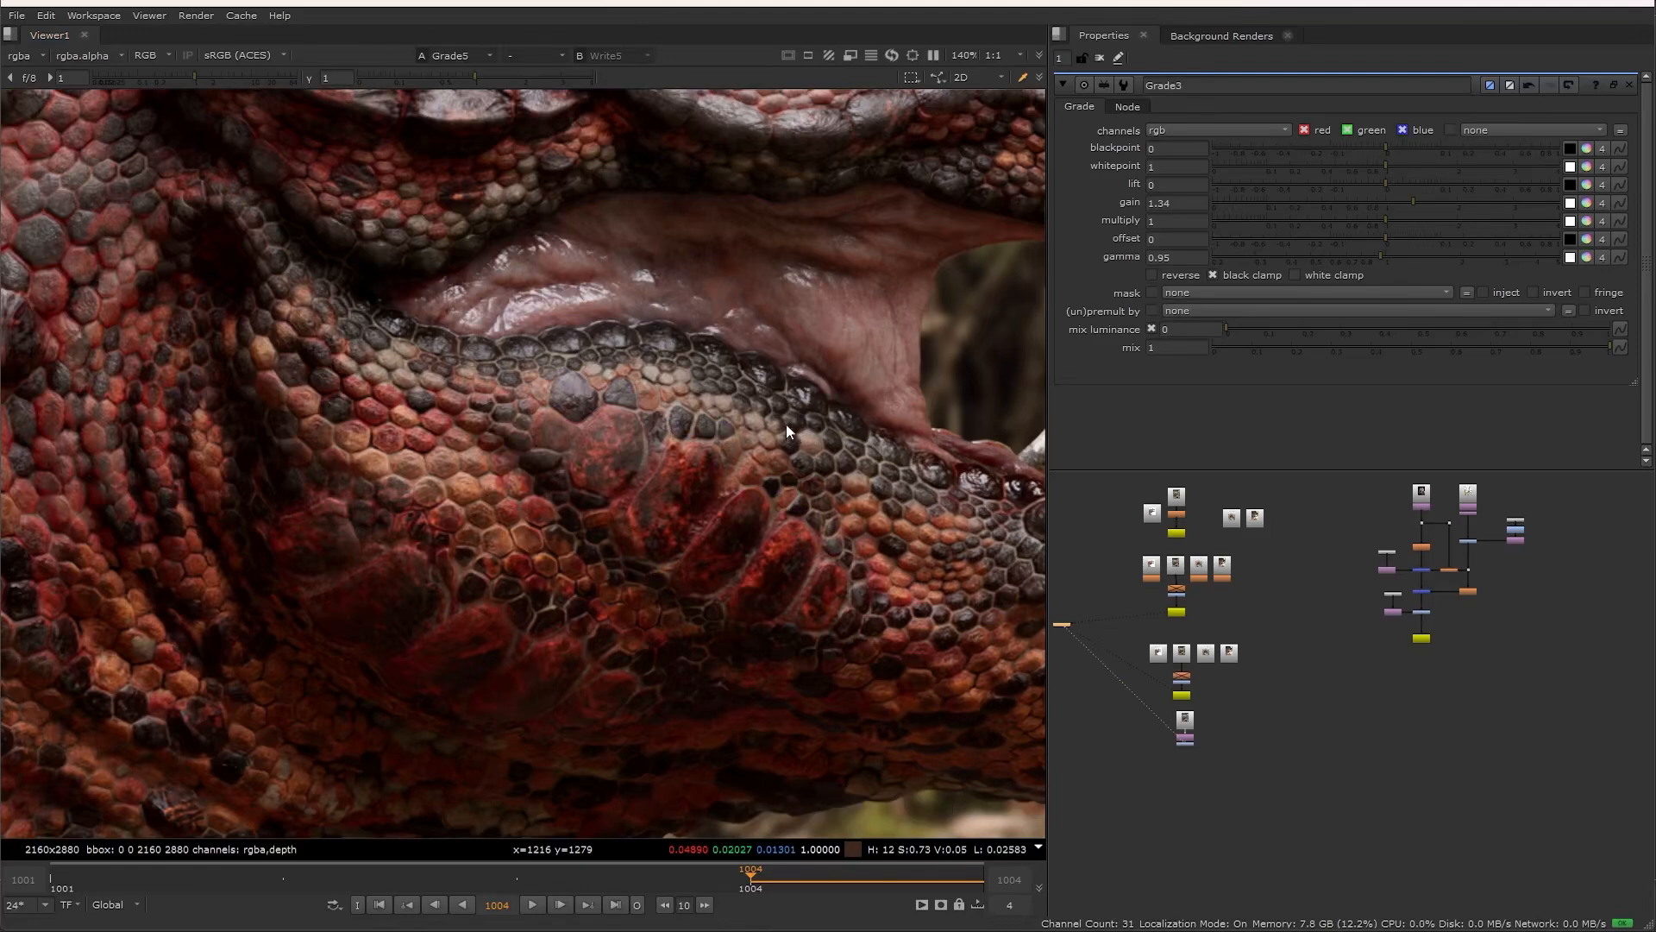
Step: Compare the black scales on the lower neck between the Write5 and Grade5 renders
scroll(785, 423, "down", 5)
middle_click_drag(556, 600, 604, 430)
key("2")
key("1")
scroll(500, 587, "up", 3)
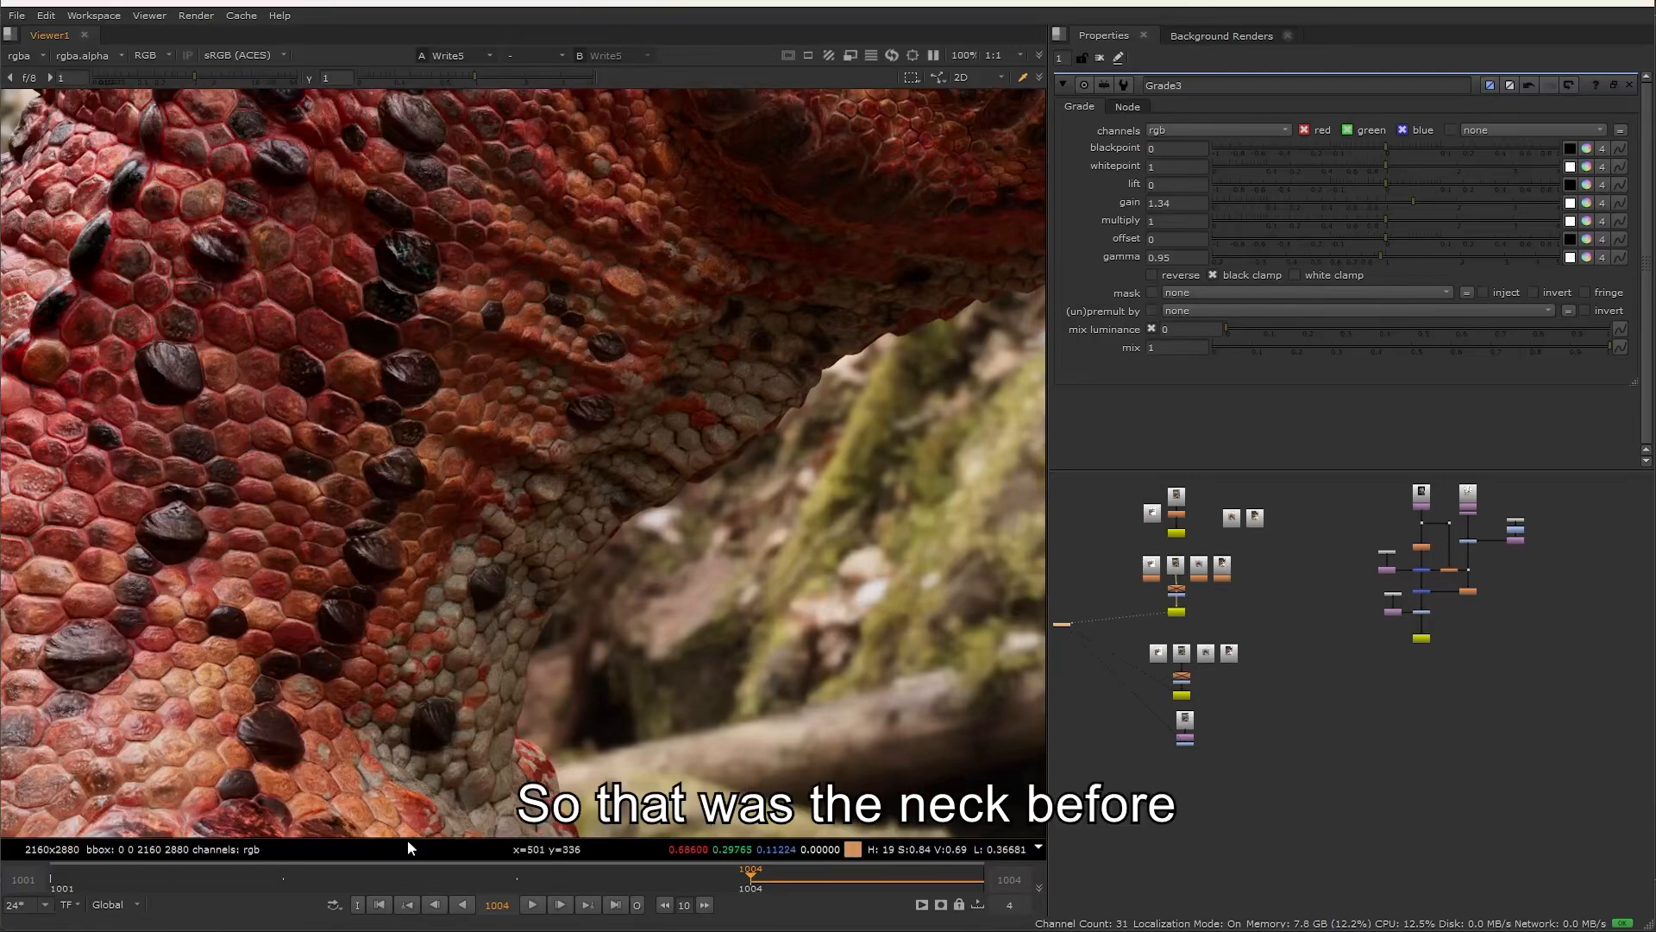
key("1")
key("1")
key("3")
key("1")
key("3")
Step: Examine the randomness of the dark, orange and pale scale pattern on the throat and neck in the Grade5 render against the earlier versions
scroll(492, 651, "up", 3)
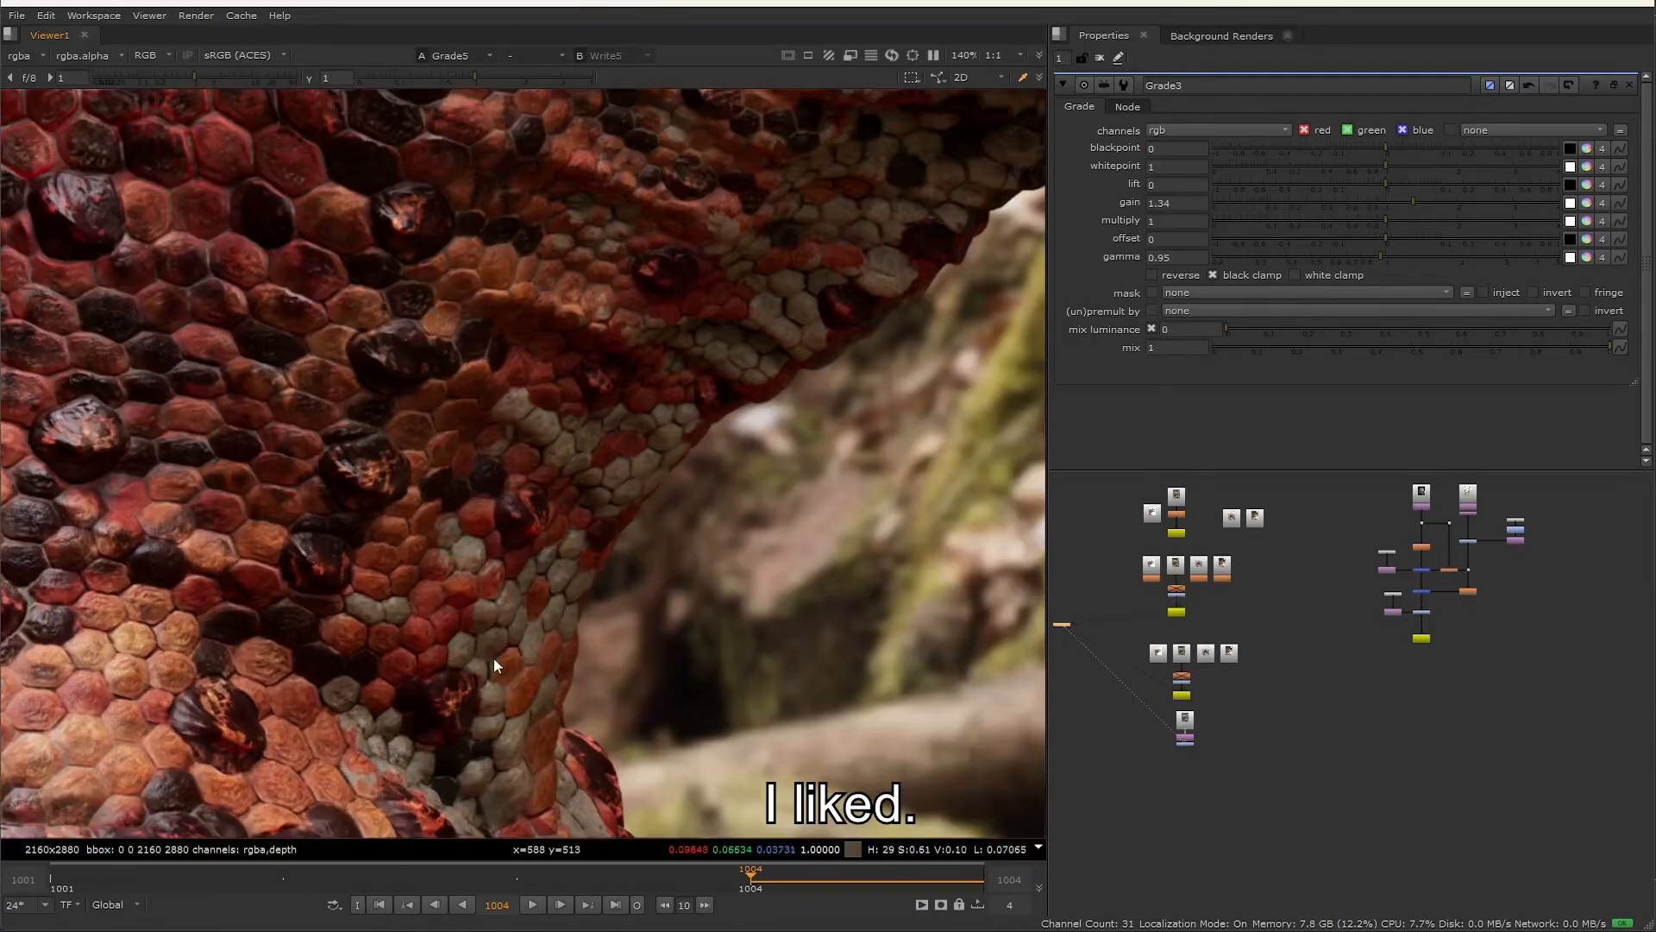
middle_click_drag(602, 565, 594, 630)
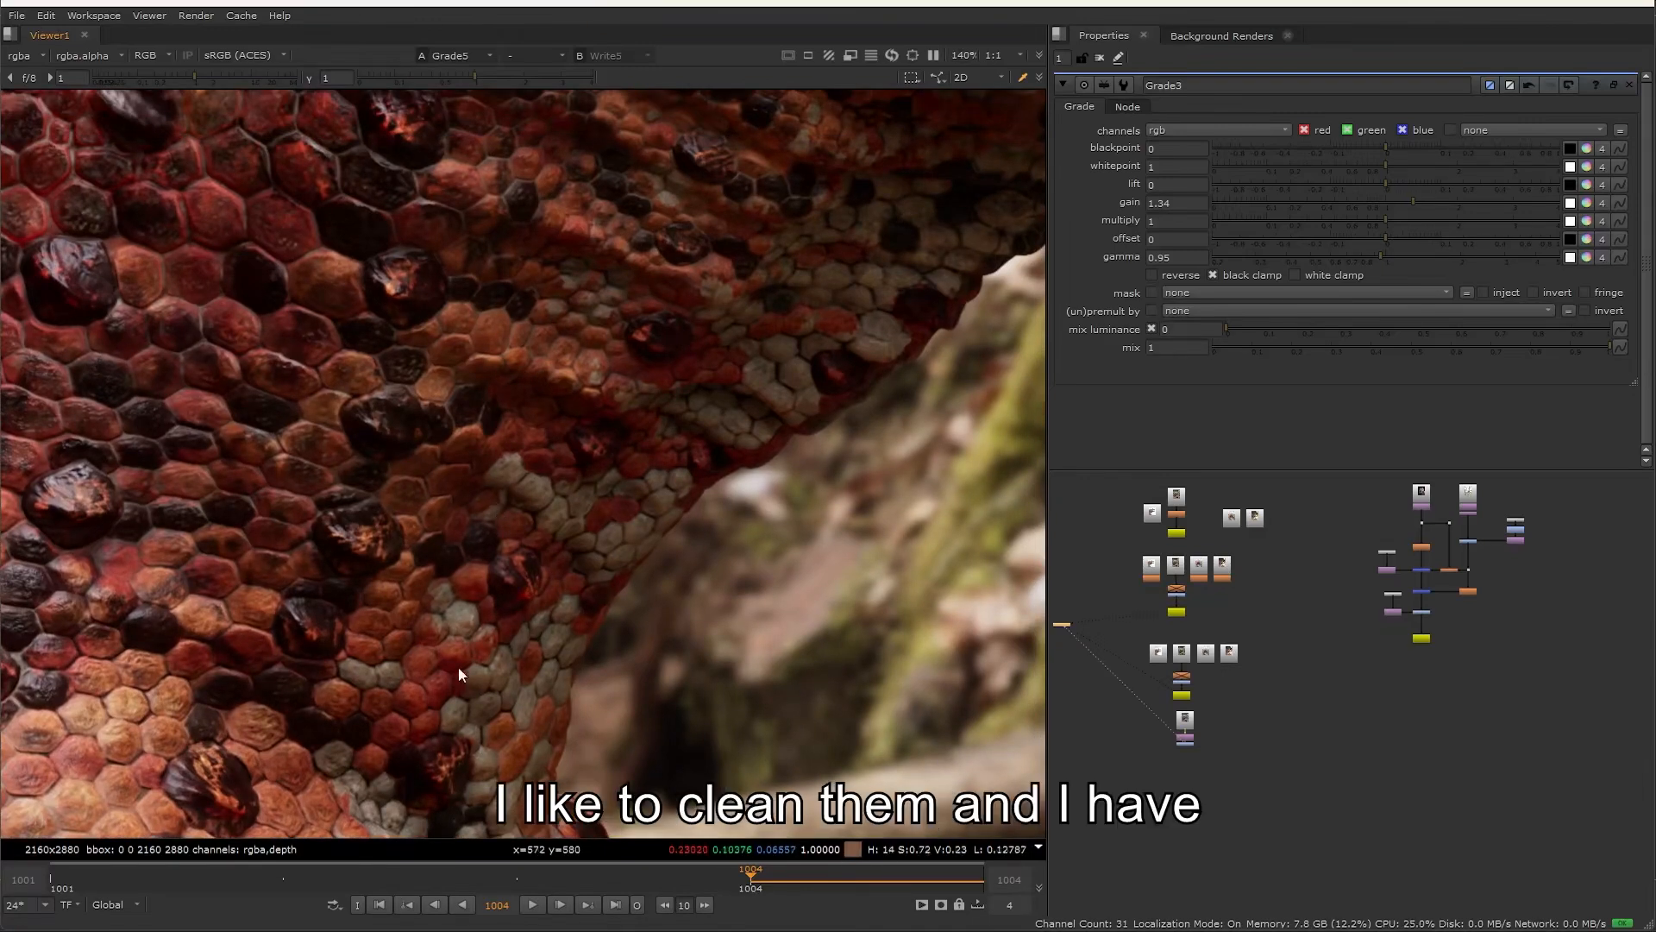
scroll(456, 728, "down", 3)
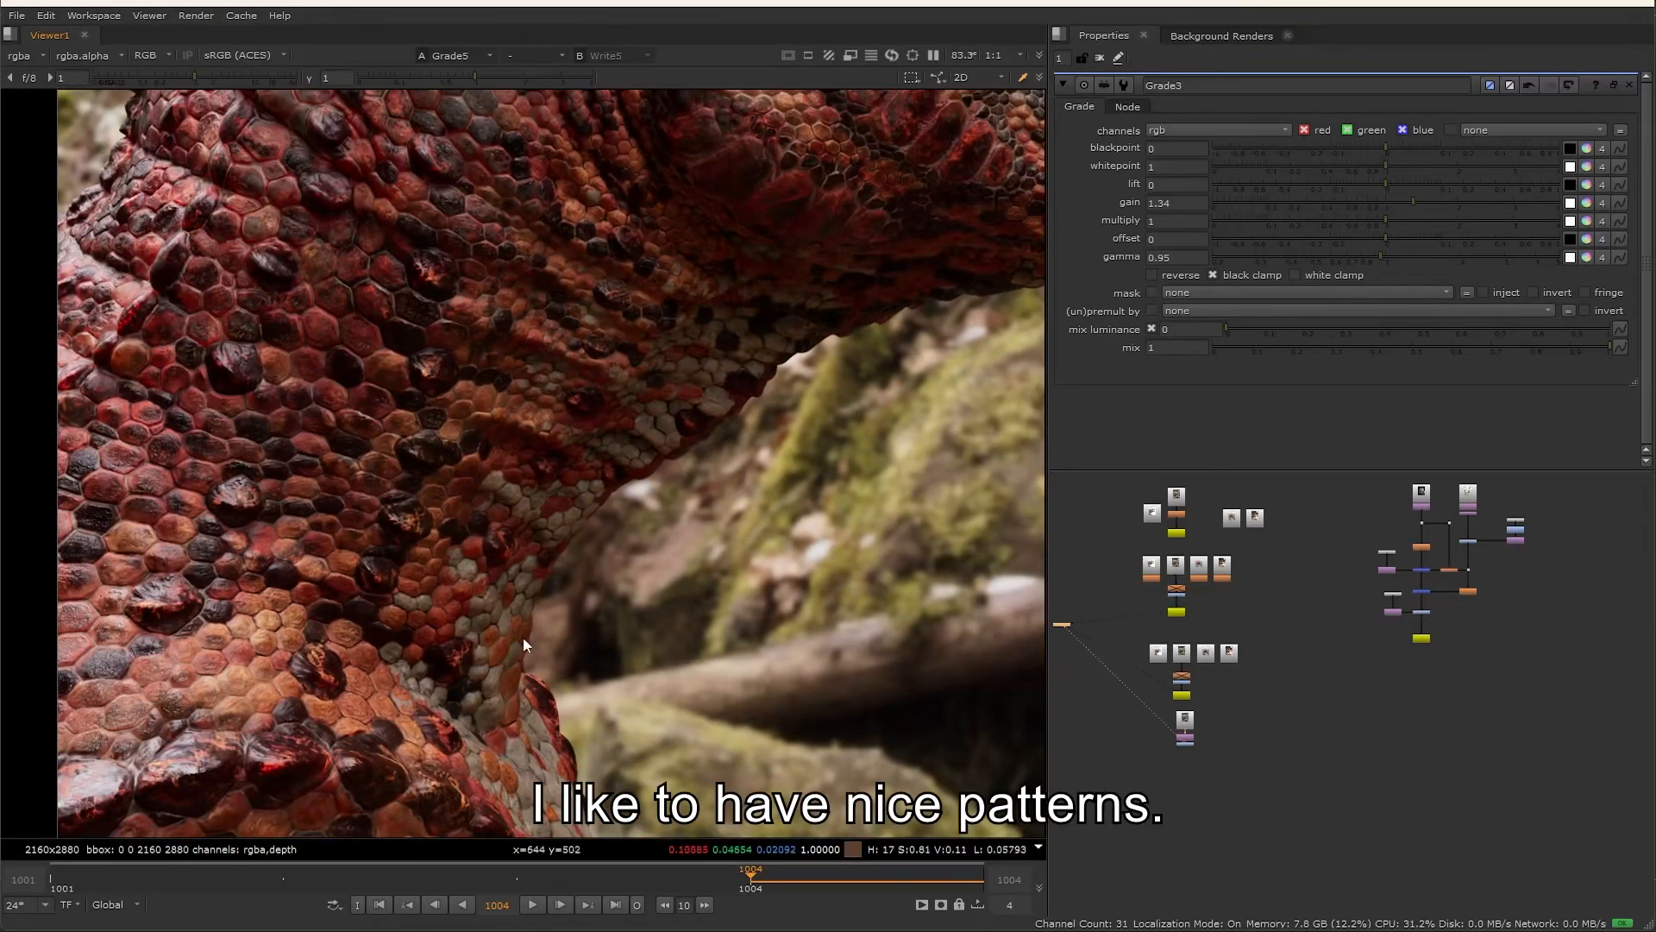
middle_click_drag(291, 707, 266, 825)
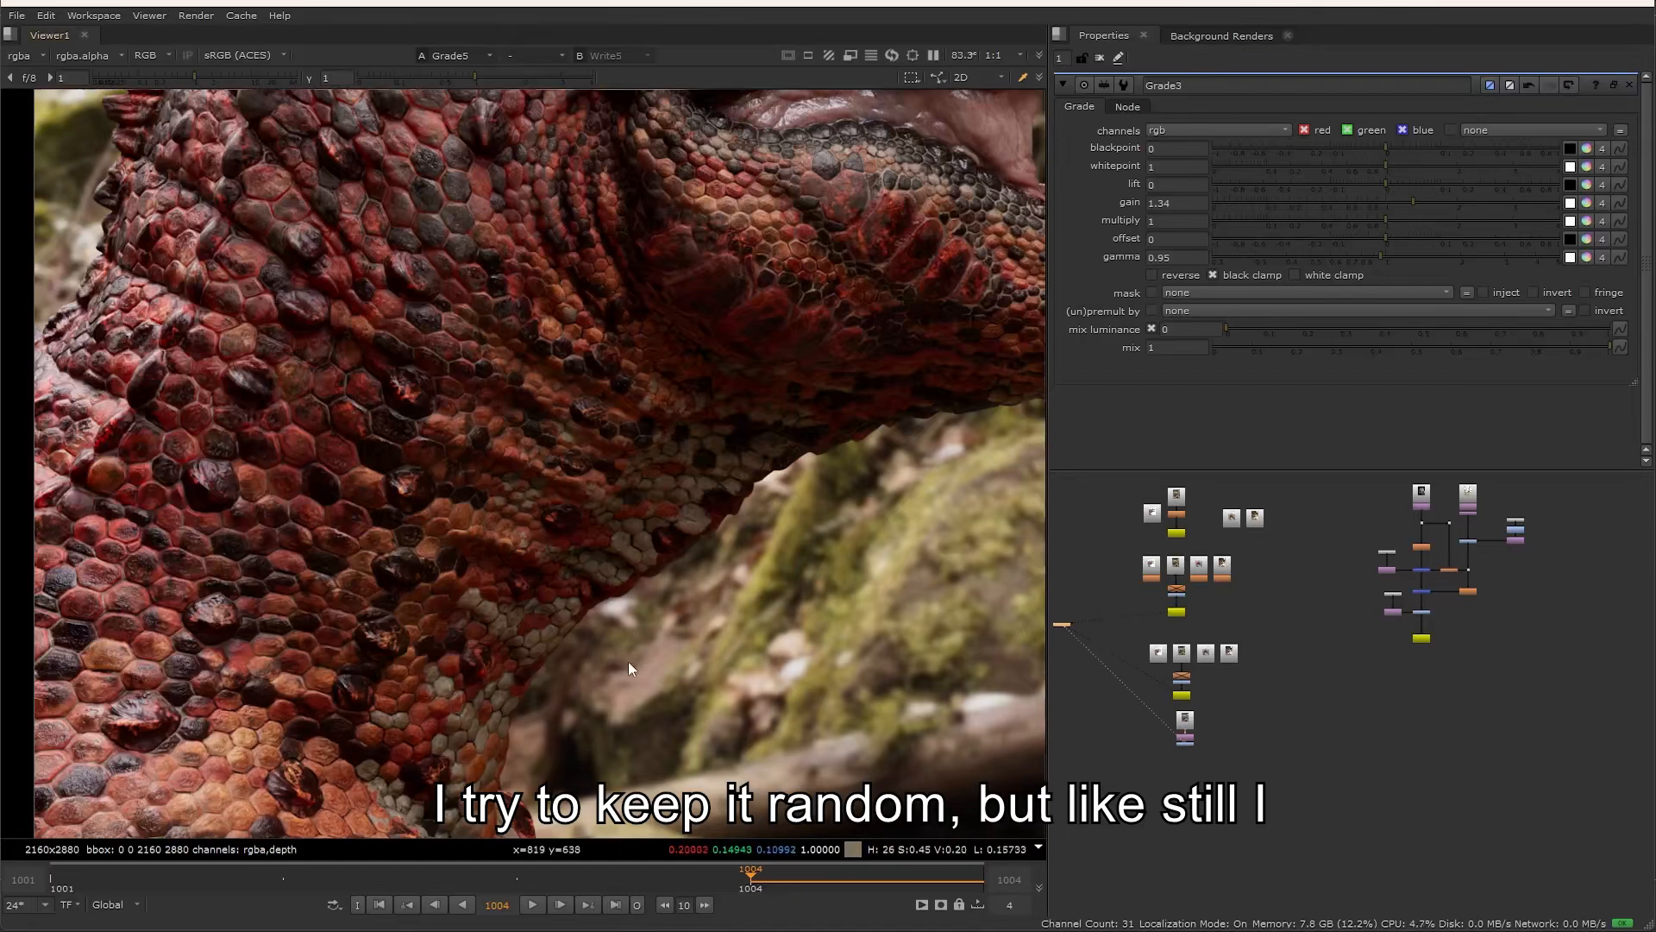
key("2")
key("1")
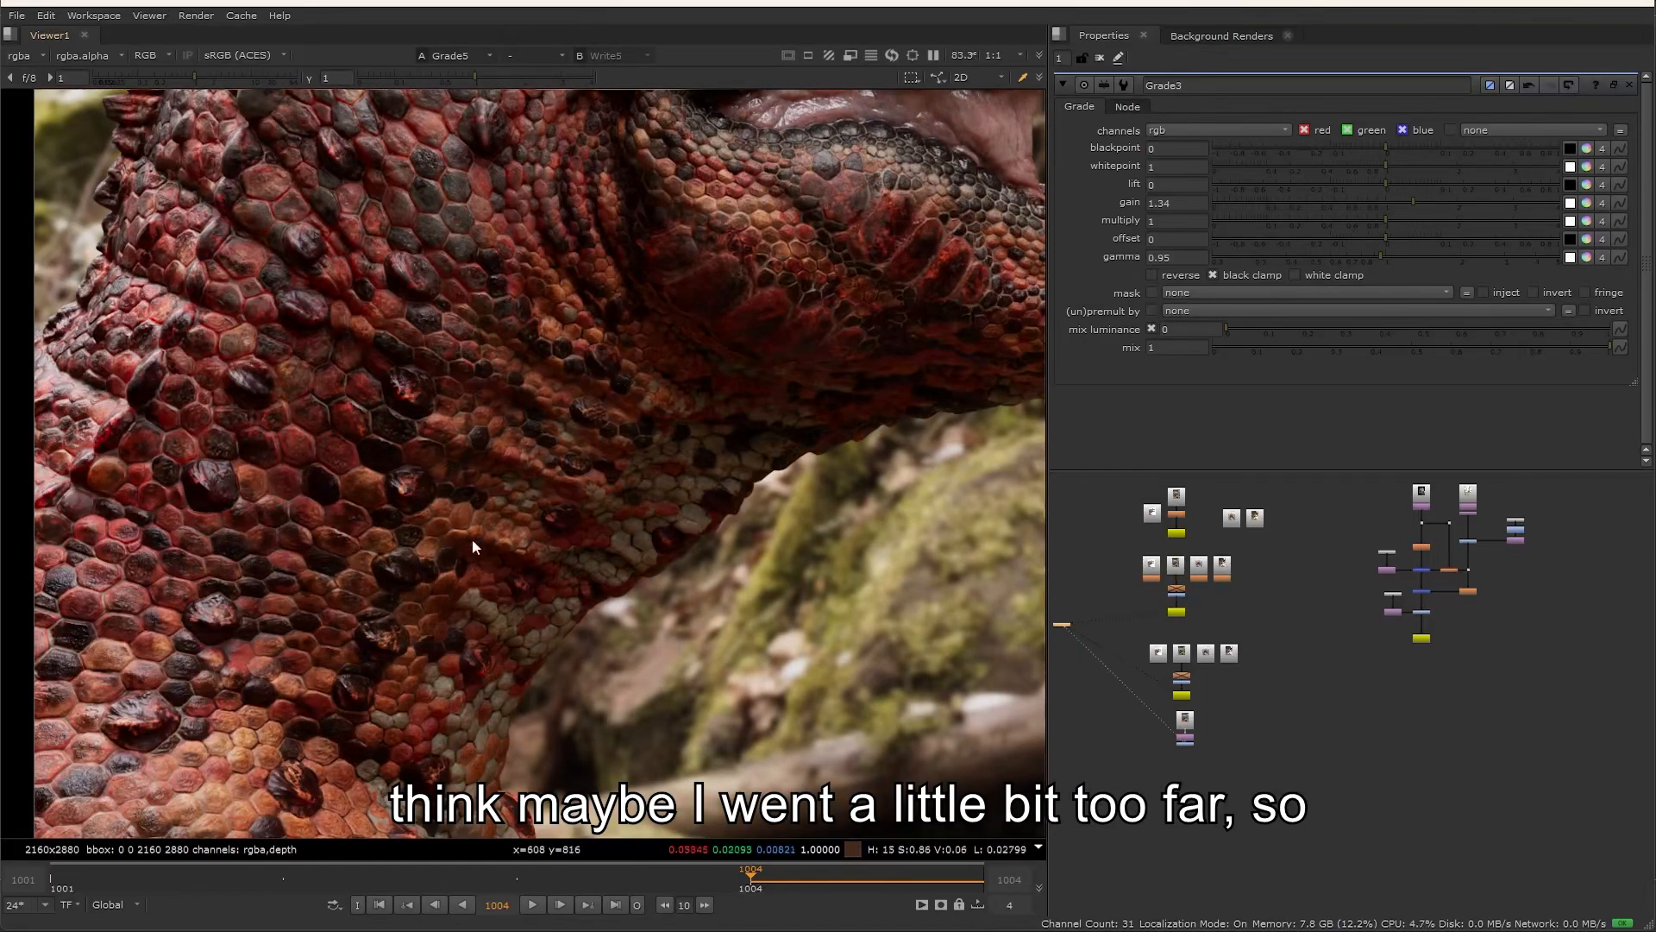
scroll(543, 690, "down", 1)
middle_click_drag(453, 609, 511, 712)
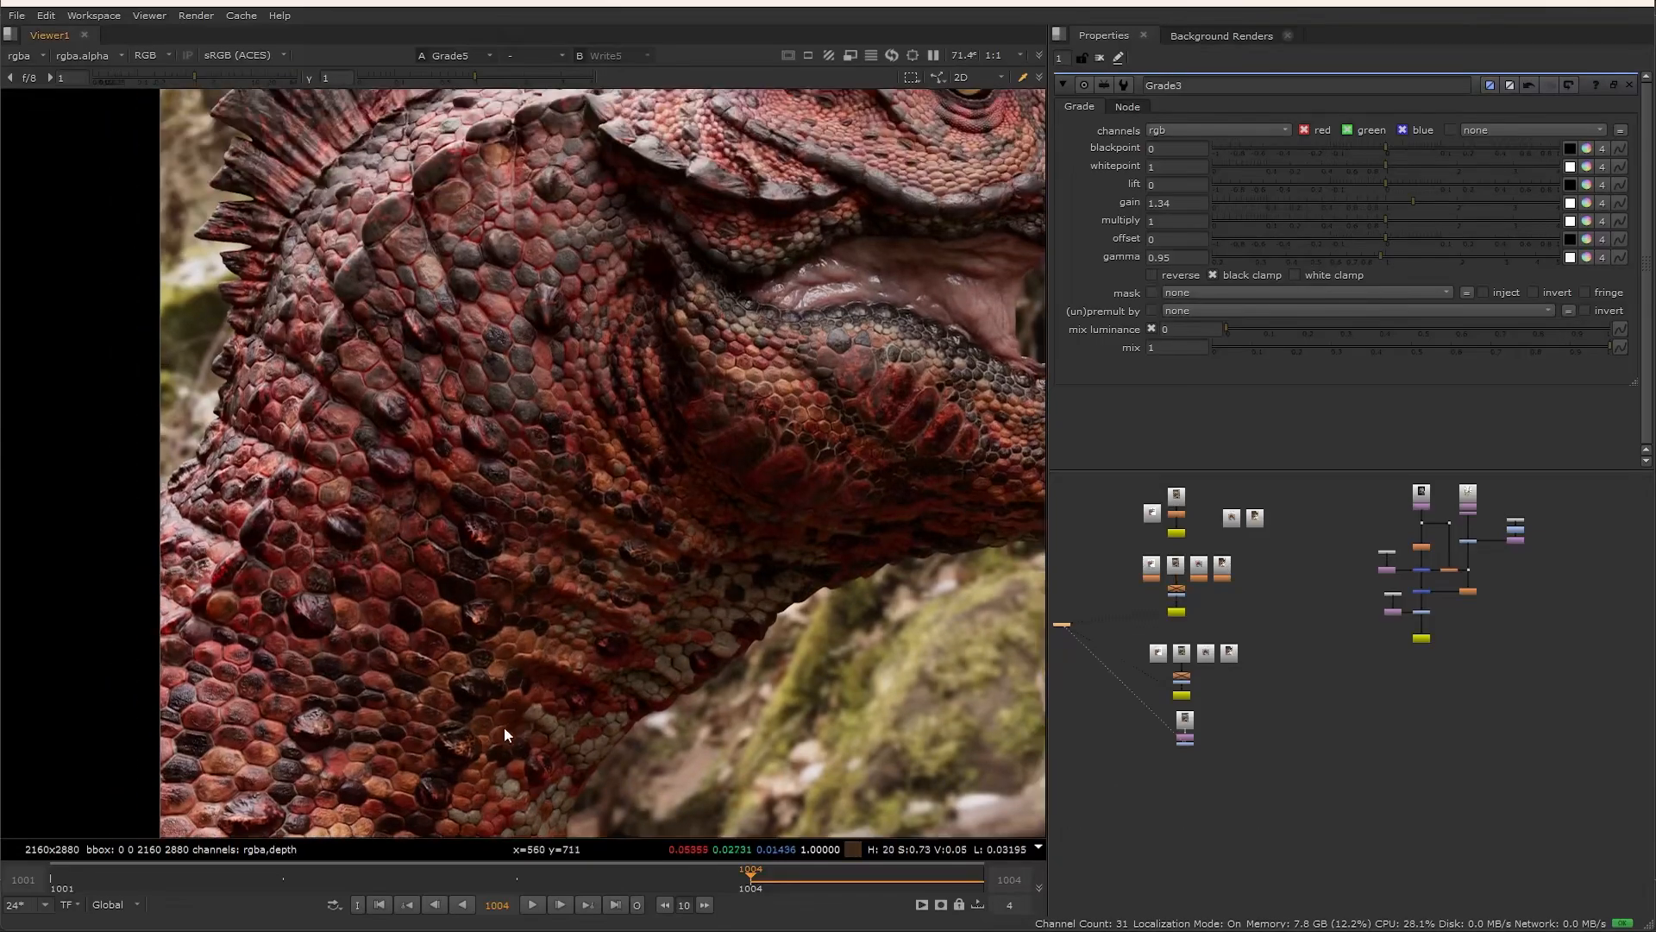